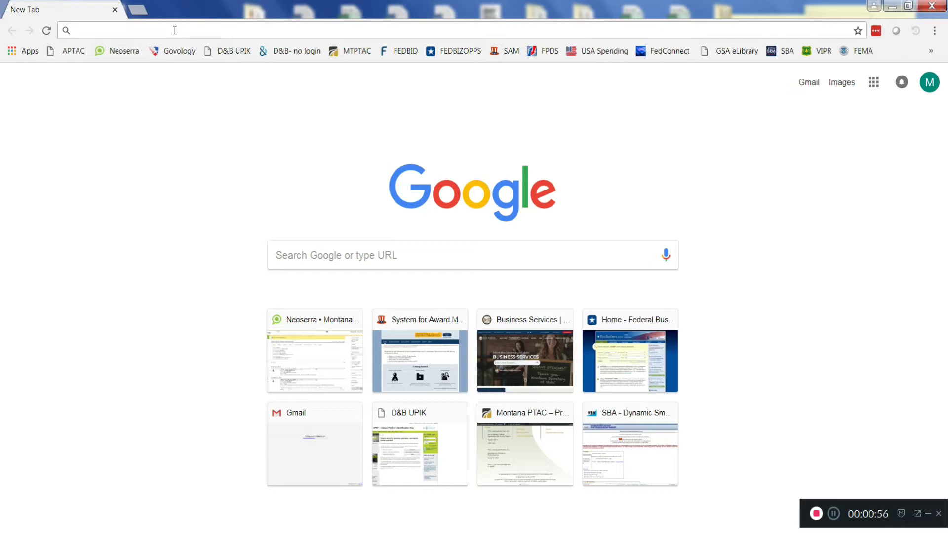
Go to the usaspending.gov website.
{"action": "type", "text": "usajobs.p"}
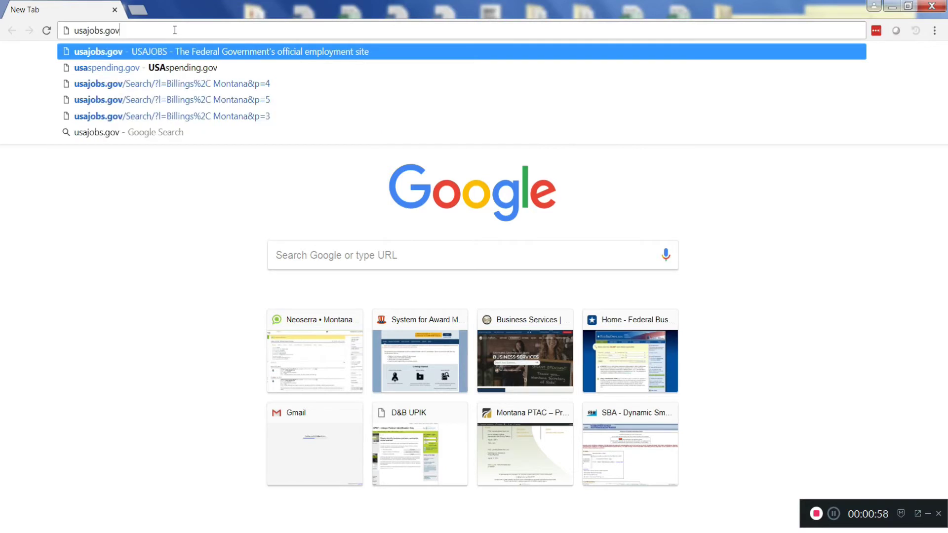
{"action": "key", "text": "BackSpace"}
{"action": "key", "text": "BackSpace"}
{"action": "key", "text": "BackSpace"}
{"action": "key", "text": "BackSpace"}
{"action": "key", "text": "BackSpace"}
{"action": "key", "text": "BackSpace"}
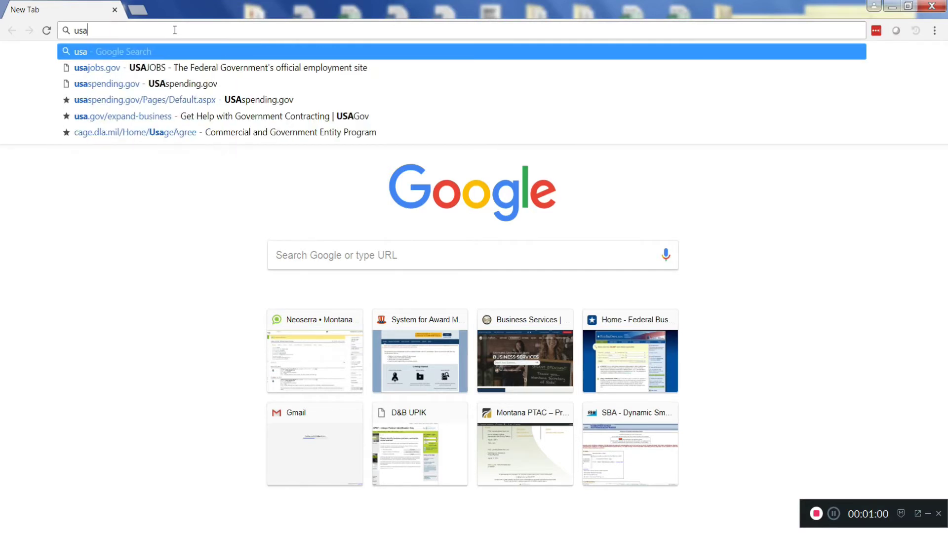
{"action": "type", "text": "spending.gov"}
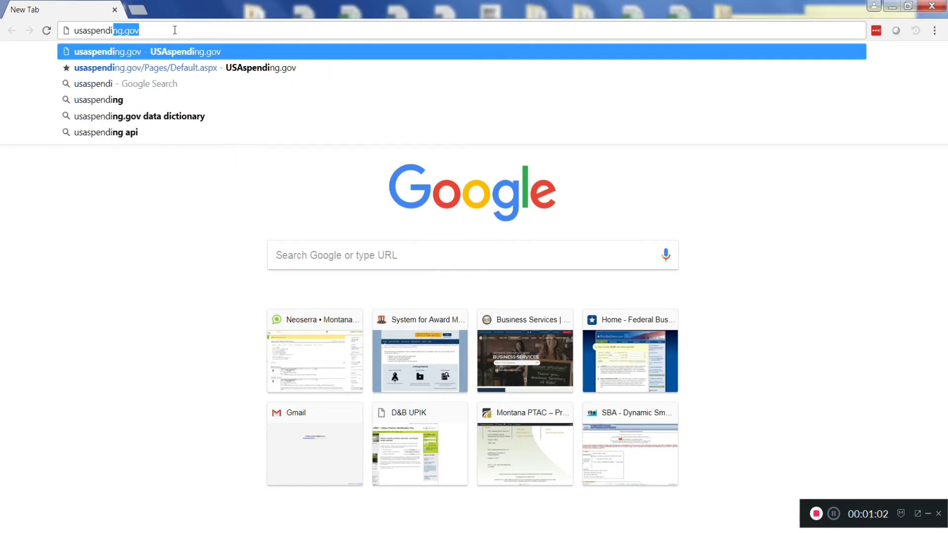
{"action": "key", "text": "Return"}
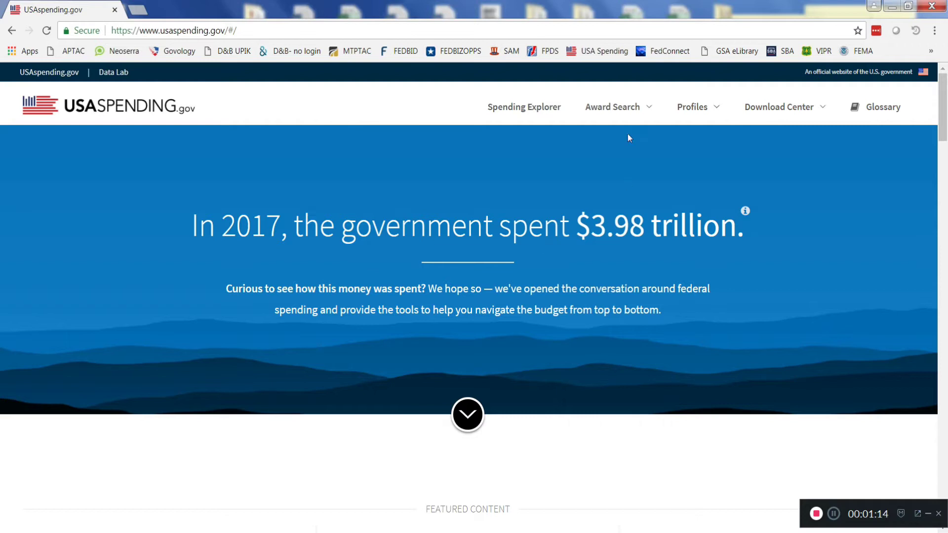
Open the Advanced Search for awards and look over its available filters.
{"action": "left_click", "coordinate": [637, 120]}
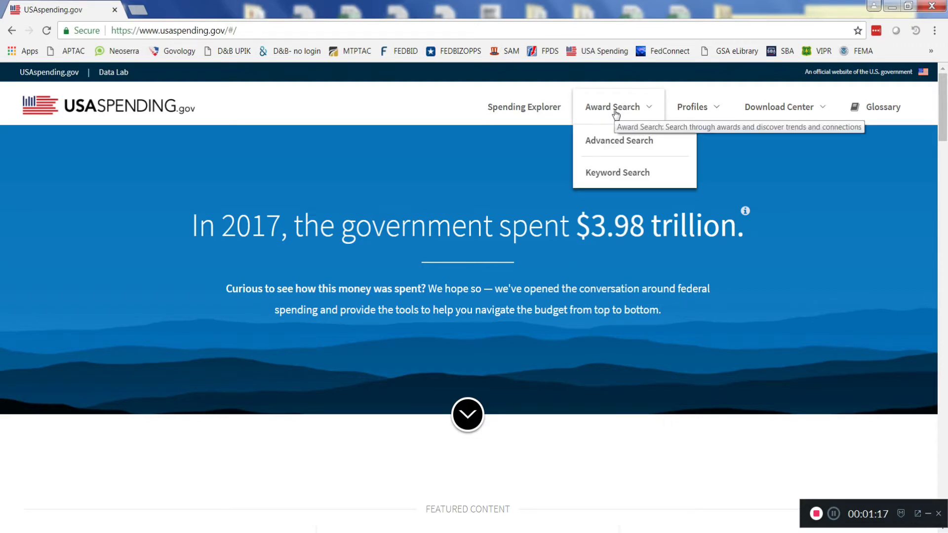
{"action": "left_click", "coordinate": [612, 144]}
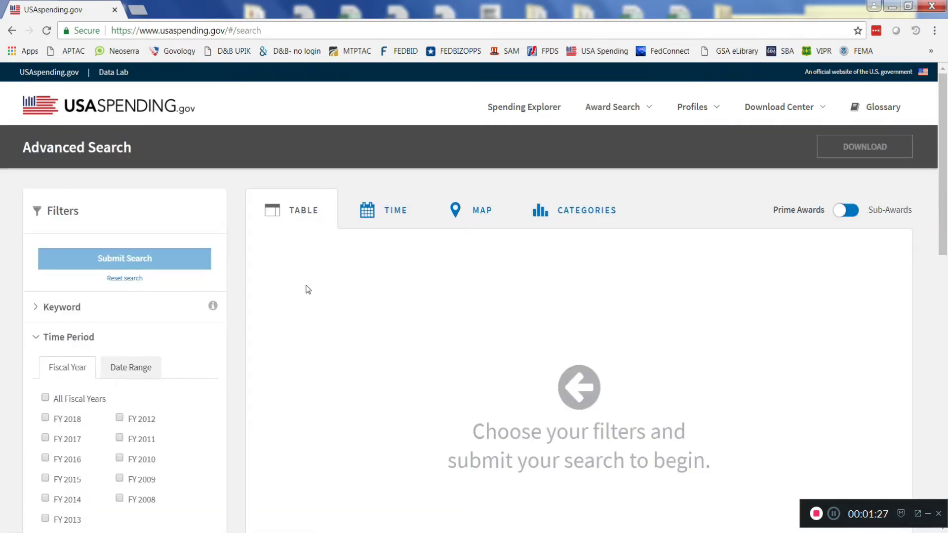
{"action": "scroll", "coordinate": [308, 289], "scroll_direction": "down", "scroll_amount": 2}
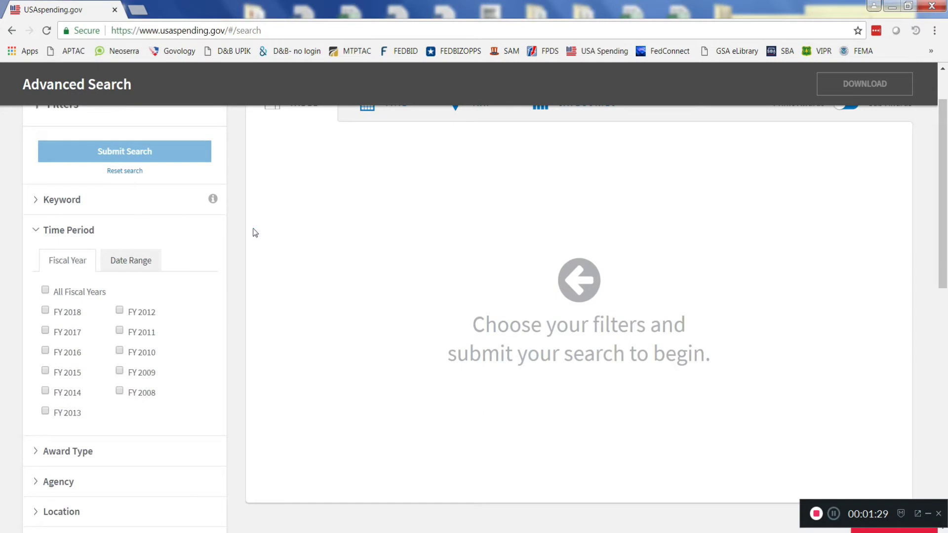
{"action": "scroll", "coordinate": [259, 233], "scroll_direction": "up", "scroll_amount": 2}
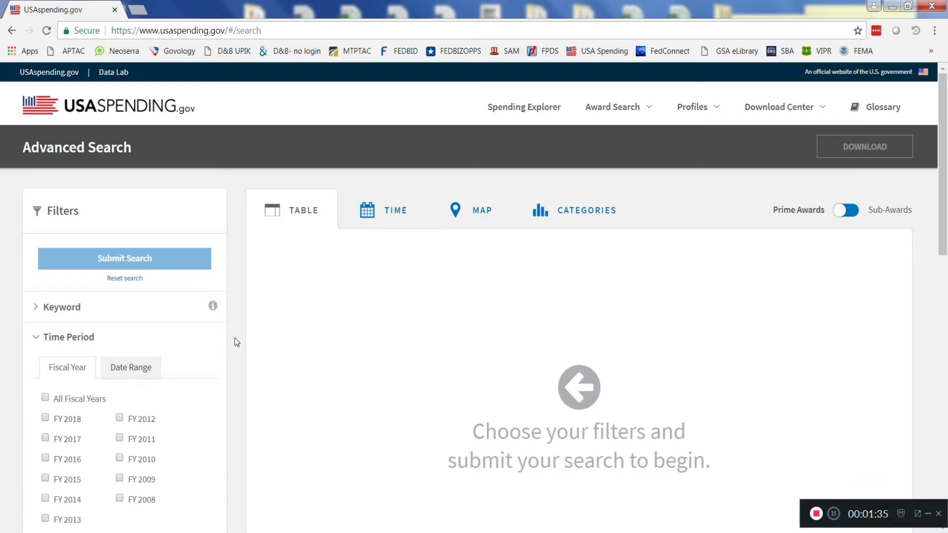
Limit the search's time period to fiscal years FY 2017, FY 2016 and FY 2015.
{"action": "scroll", "coordinate": [235, 339], "scroll_direction": "down", "scroll_amount": 2}
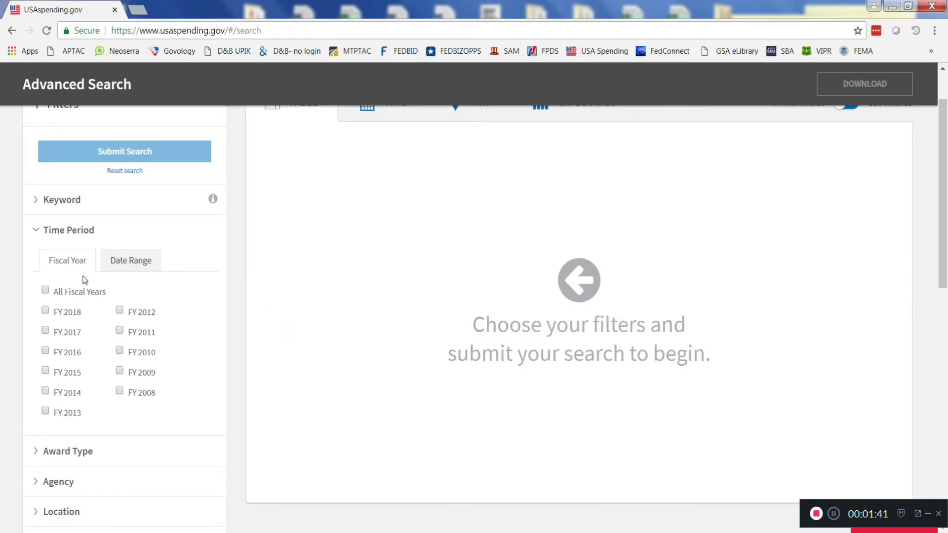
{"action": "left_click", "coordinate": [45, 331]}
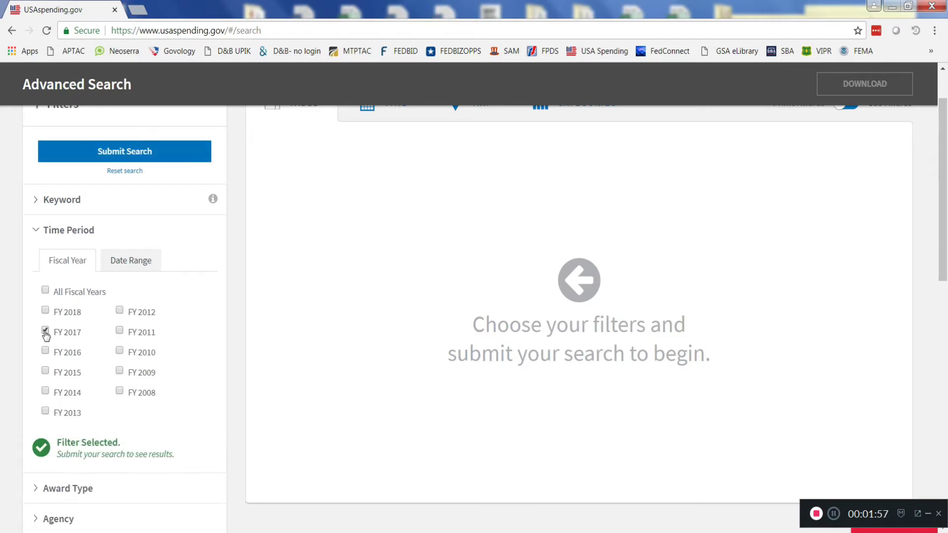
{"action": "left_click", "coordinate": [46, 352]}
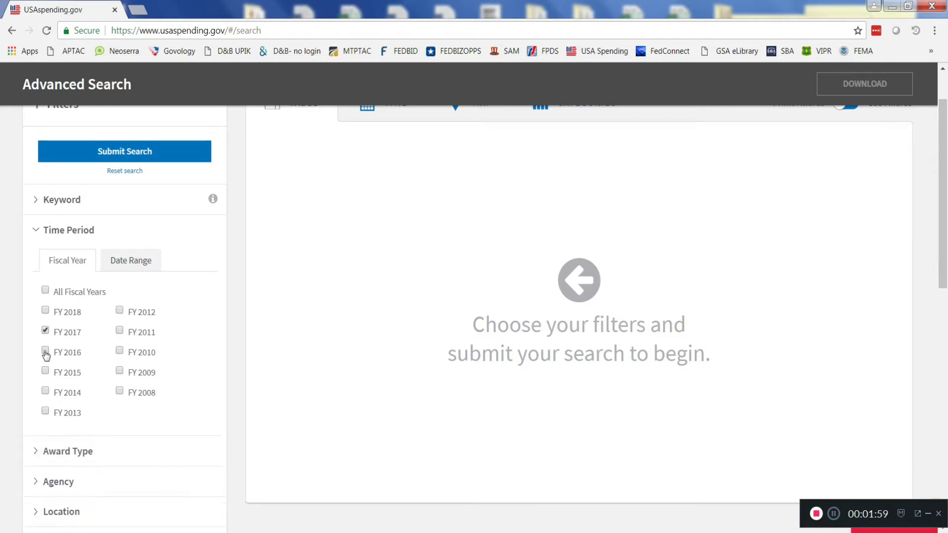
{"action": "left_click", "coordinate": [48, 374]}
Add a place-of-performance location filter for the state of Montana in the United States.
{"action": "scroll", "coordinate": [229, 354], "scroll_direction": "down", "scroll_amount": 1}
{"action": "scroll", "coordinate": [229, 359], "scroll_direction": "down", "scroll_amount": 2}
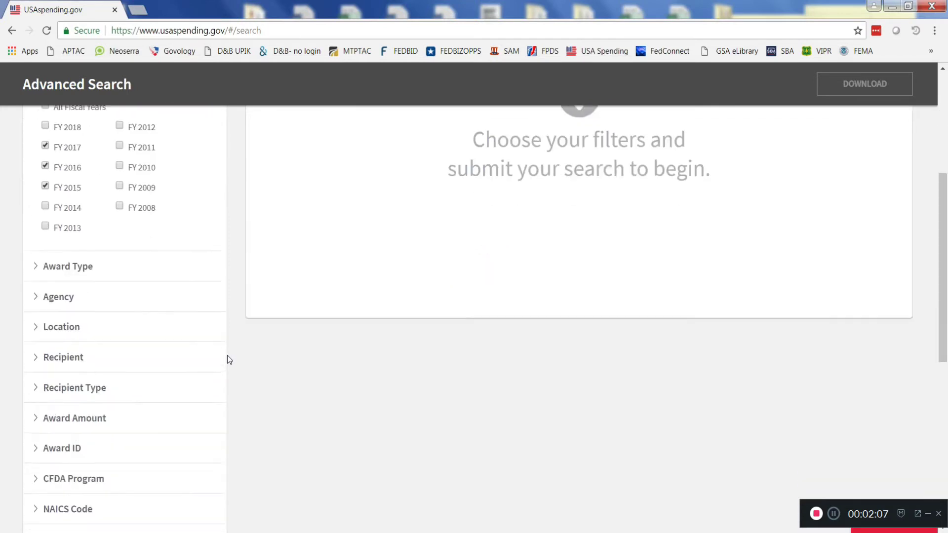
{"action": "left_click", "coordinate": [65, 324]}
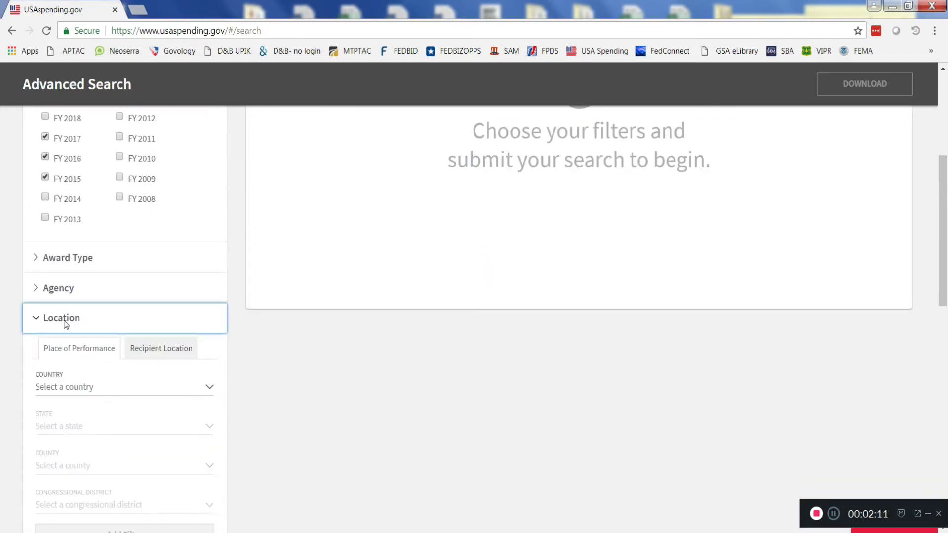
{"action": "scroll", "coordinate": [174, 324], "scroll_direction": "down", "scroll_amount": 2}
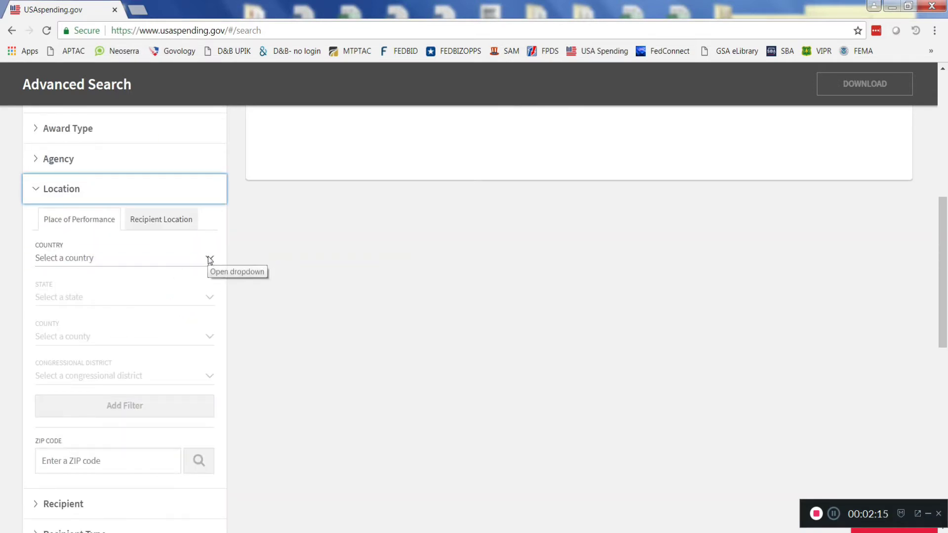
{"action": "left_click", "coordinate": [209, 258]}
{"action": "left_click", "coordinate": [171, 276]}
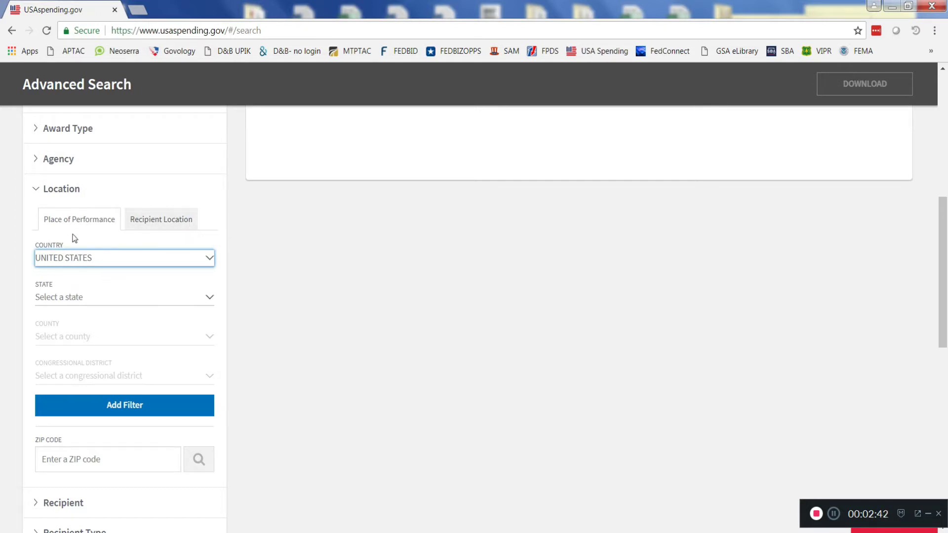
{"action": "left_click", "coordinate": [209, 297]}
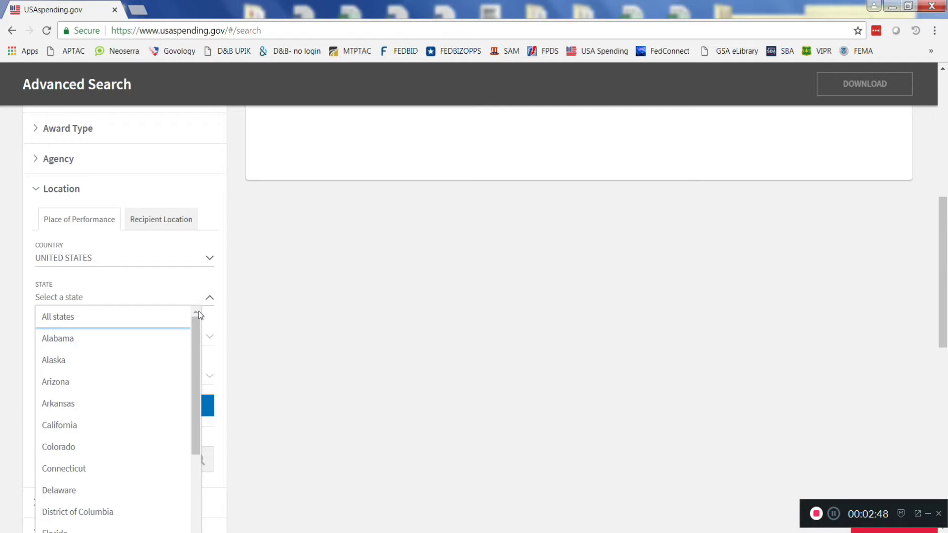
{"action": "left_click_drag", "start_coordinate": [192, 353], "coordinate": [177, 457]}
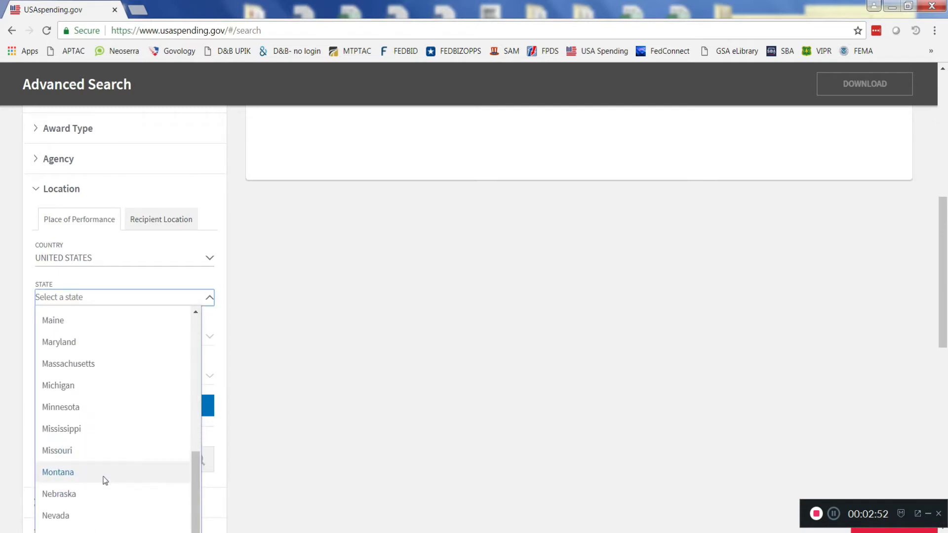
{"action": "left_click", "coordinate": [104, 475]}
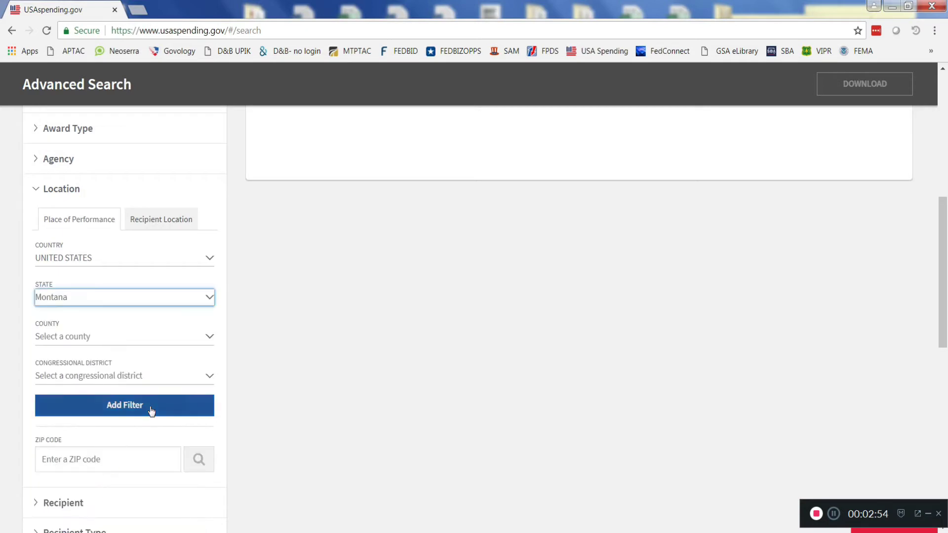
{"action": "left_click", "coordinate": [117, 414]}
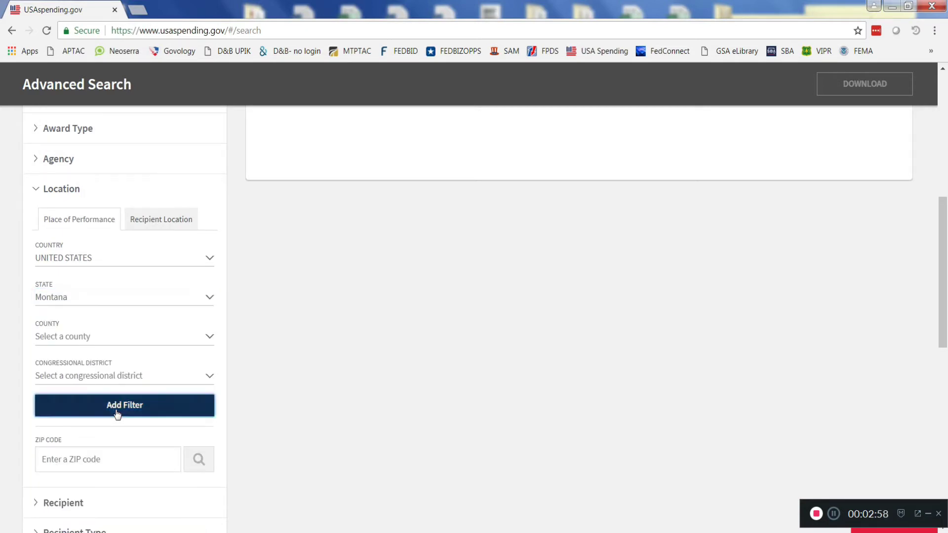
{"action": "scroll", "coordinate": [117, 407], "scroll_direction": "down", "scroll_amount": 2}
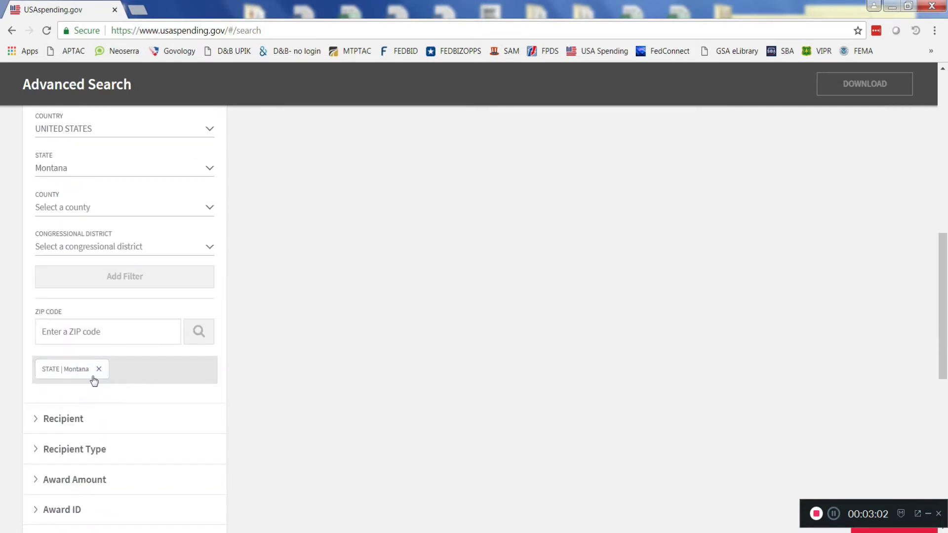
Add the NAICS code filter 561720 - Janitorial Services.
{"action": "scroll", "coordinate": [203, 393], "scroll_direction": "down", "scroll_amount": 1}
{"action": "scroll", "coordinate": [170, 378], "scroll_direction": "down", "scroll_amount": 1}
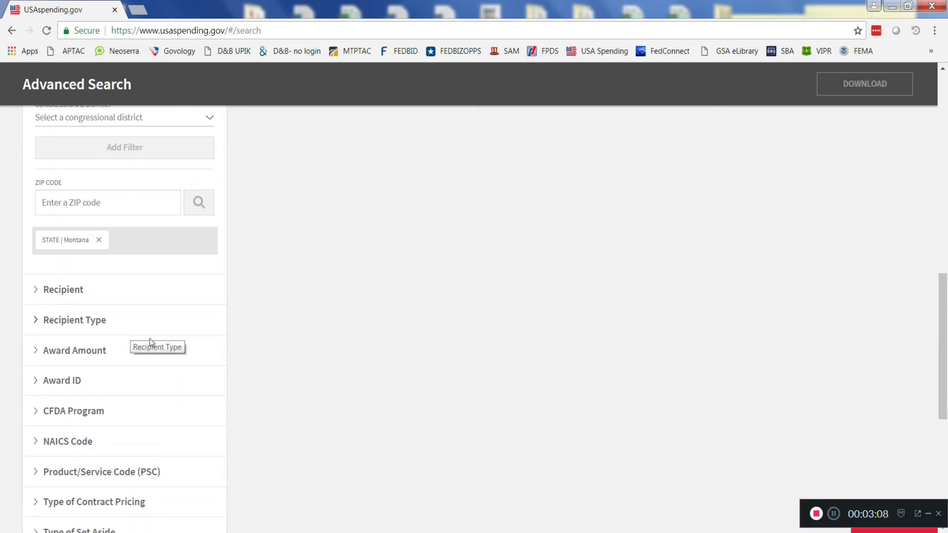
{"action": "scroll", "coordinate": [151, 342], "scroll_direction": "down", "scroll_amount": 1}
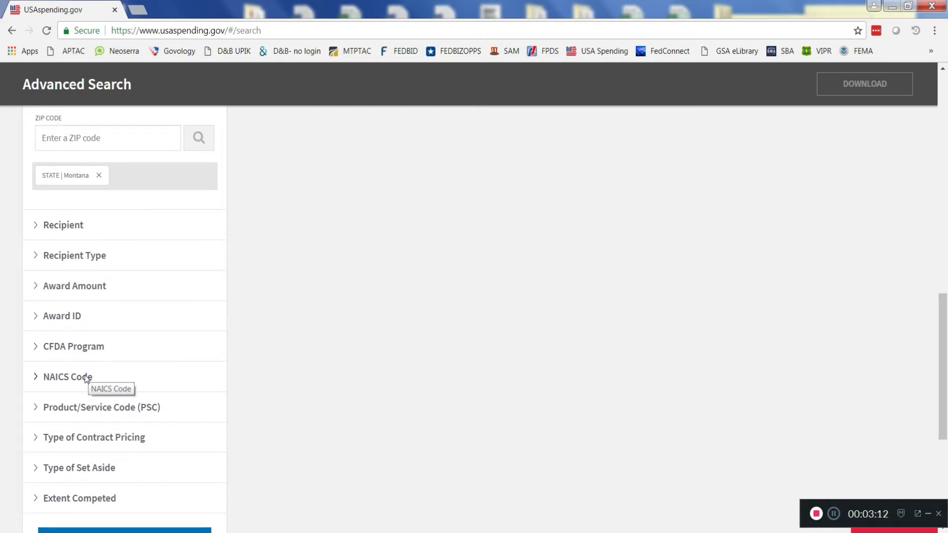
{"action": "left_click", "coordinate": [87, 377]}
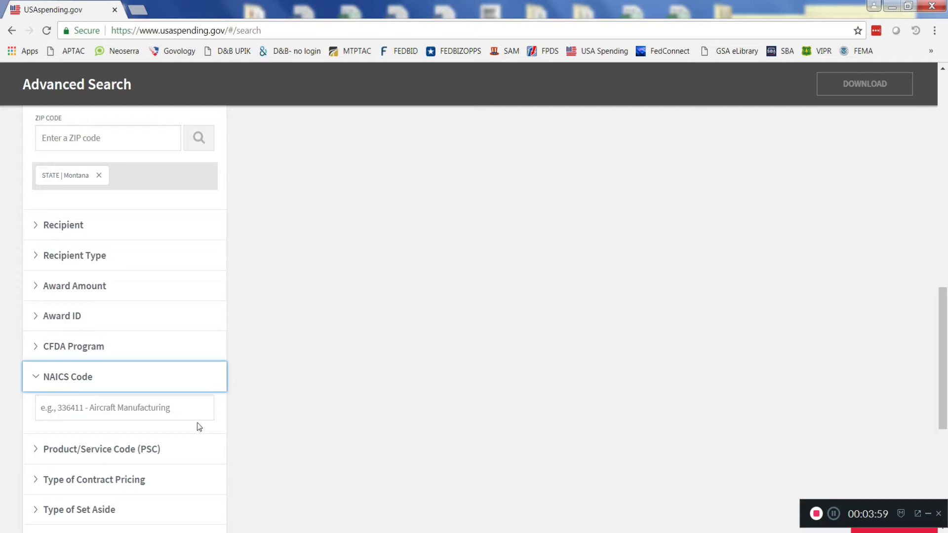
{"action": "left_click", "coordinate": [159, 410]}
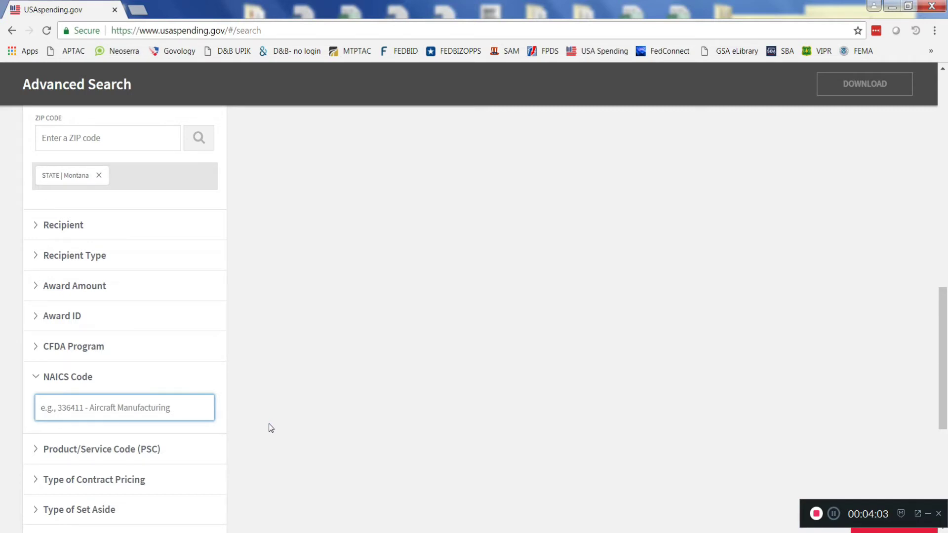
{"action": "type", "text": "561720"}
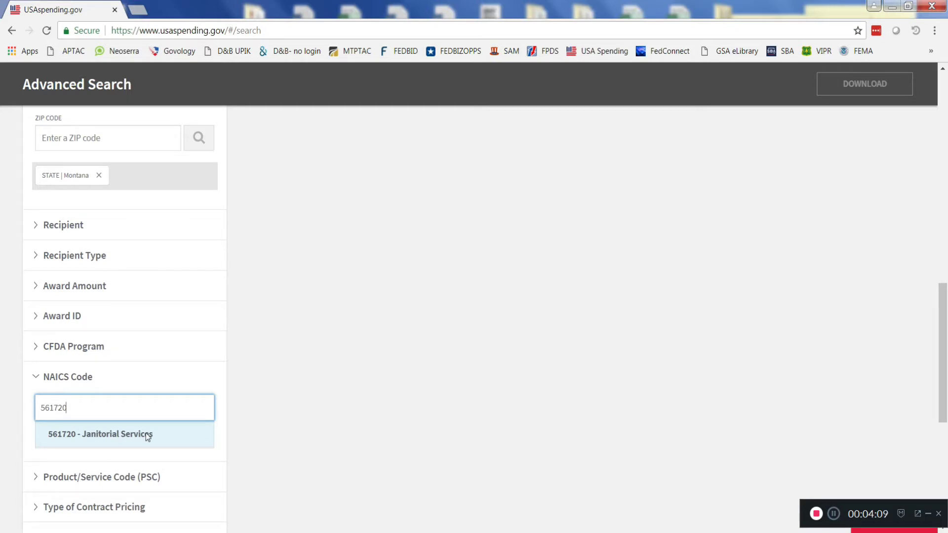
{"action": "left_click", "coordinate": [147, 434]}
{"action": "scroll", "coordinate": [172, 376], "scroll_direction": "down", "scroll_amount": 3}
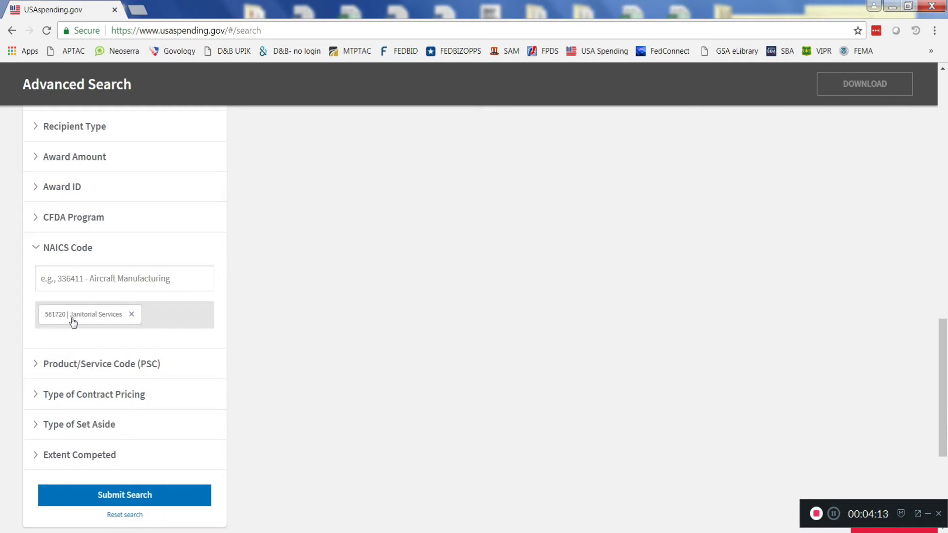
Submit the filtered search and review the resulting table of prime award contracts.
{"action": "scroll", "coordinate": [253, 410], "scroll_direction": "down", "scroll_amount": 1}
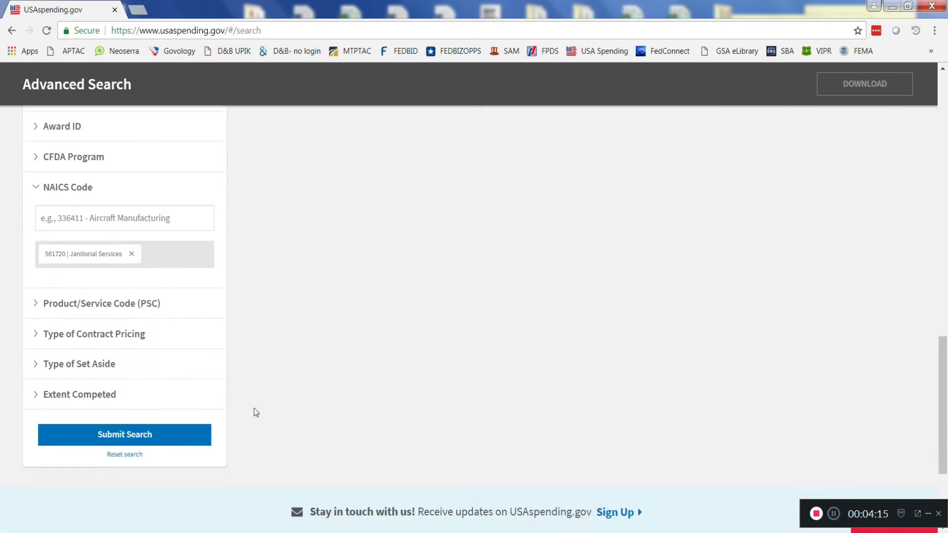
{"action": "left_click", "coordinate": [128, 433]}
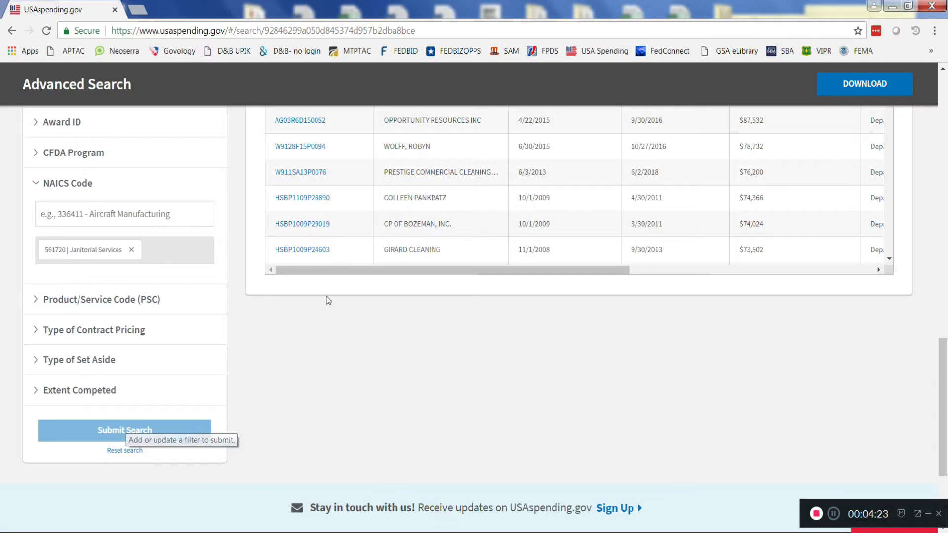
{"action": "scroll", "coordinate": [530, 374], "scroll_direction": "up", "scroll_amount": 5}
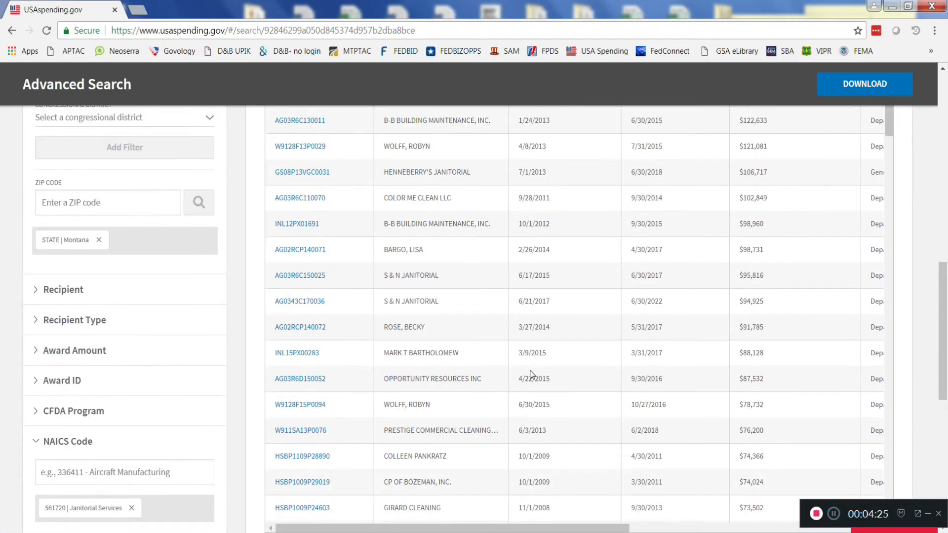
{"action": "scroll", "coordinate": [538, 368], "scroll_direction": "up", "scroll_amount": 4}
{"action": "scroll", "coordinate": [544, 362], "scroll_direction": "up", "scroll_amount": 7}
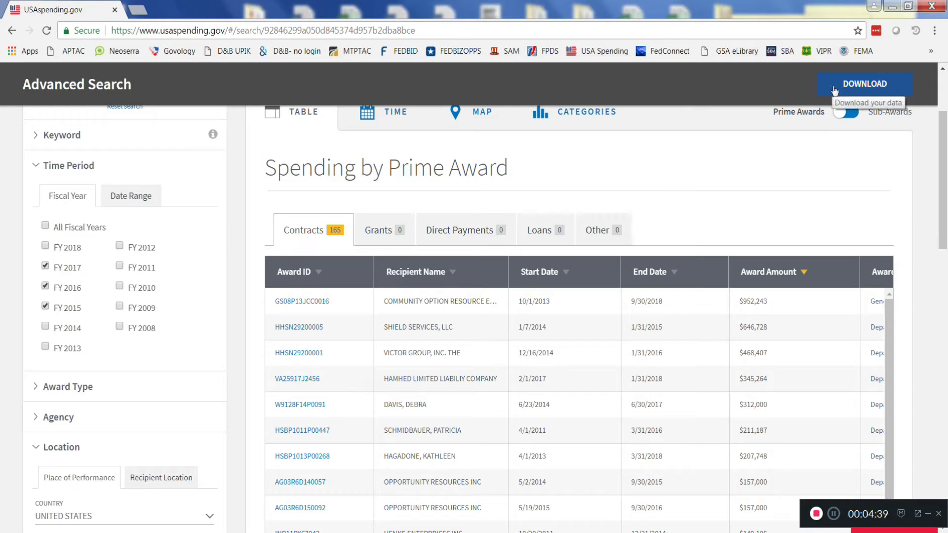
Download the search results at transaction level with all data columns included, and open the downloaded zip file.
{"action": "left_click", "coordinate": [861, 85]}
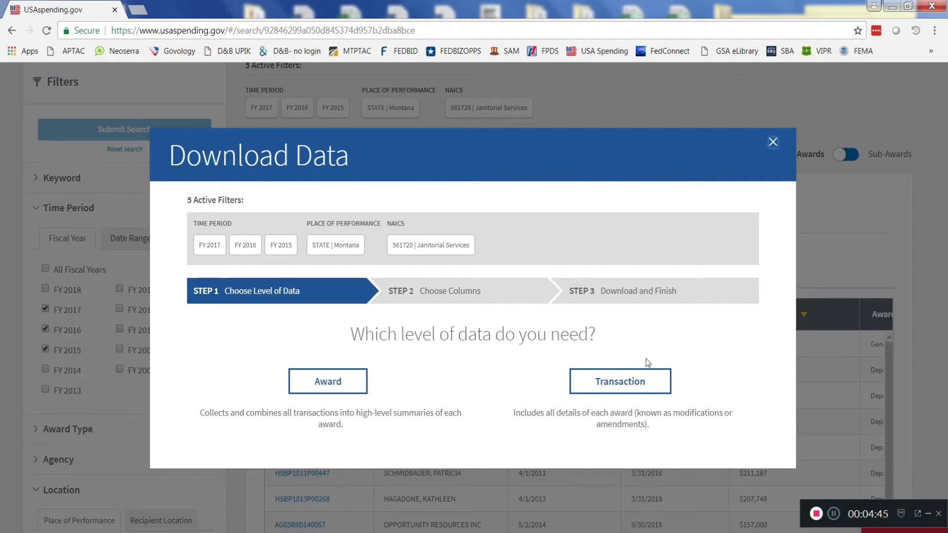
{"action": "left_click", "coordinate": [620, 389]}
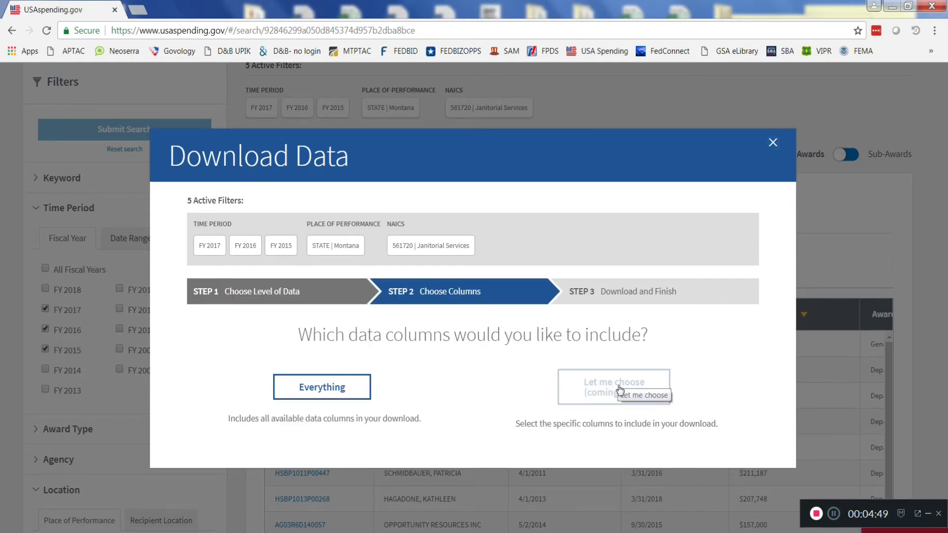
{"action": "left_click", "coordinate": [320, 394]}
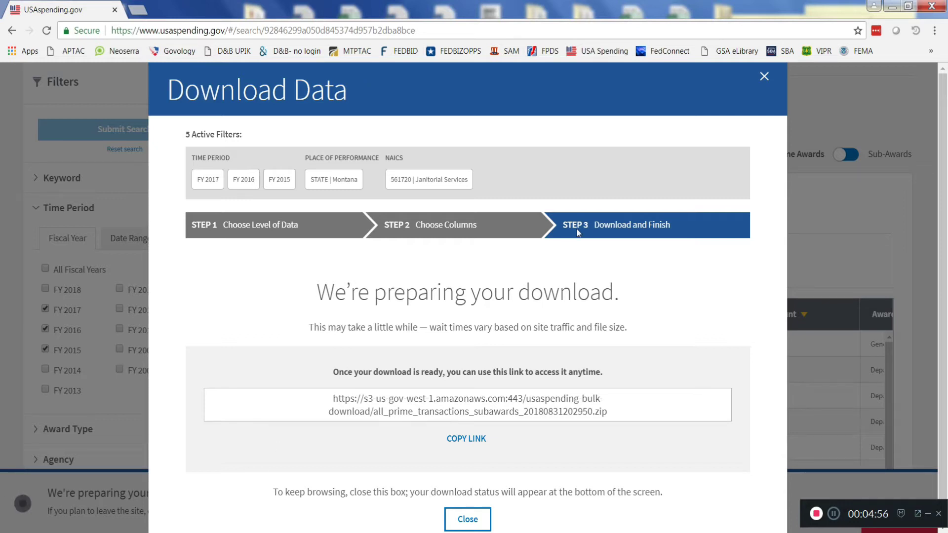
{"action": "left_click", "coordinate": [764, 84]}
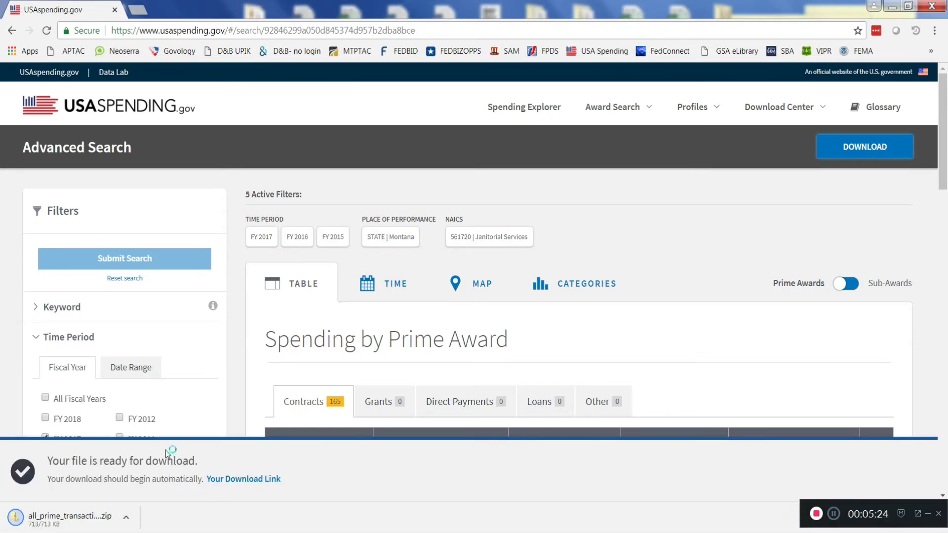
{"action": "left_click", "coordinate": [67, 524]}
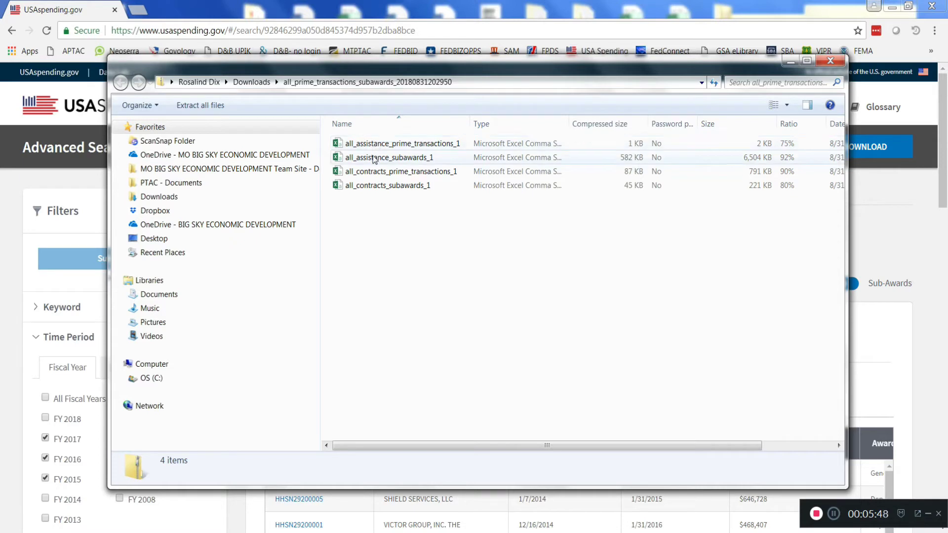
Open all_contracts_prime_transactions_1 from the zip and save it to the Desktop as an Excel Workbook named Janitorial Pivot.
{"action": "left_click", "coordinate": [408, 177]}
{"action": "double_click", "coordinate": [408, 177]}
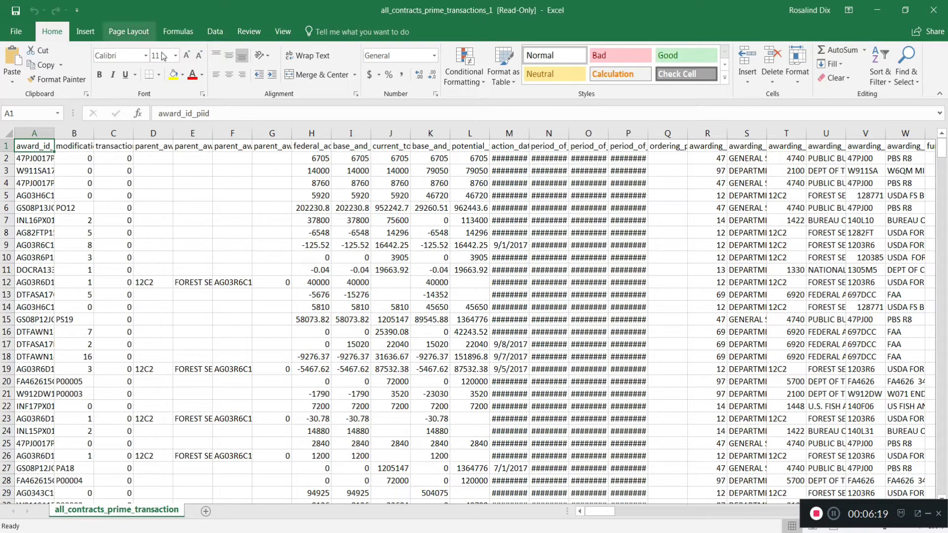
{"action": "left_click", "coordinate": [17, 31]}
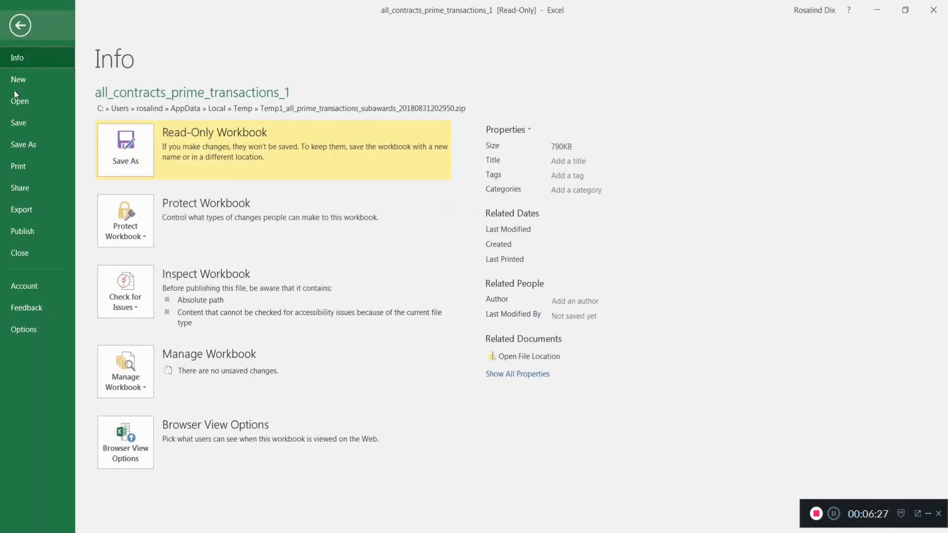
{"action": "left_click", "coordinate": [27, 144]}
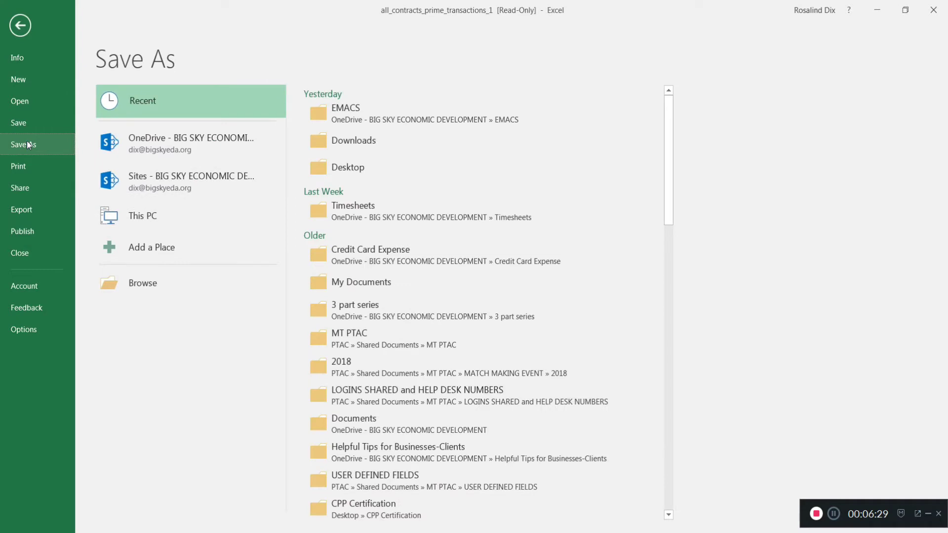
{"action": "left_click", "coordinate": [172, 288]}
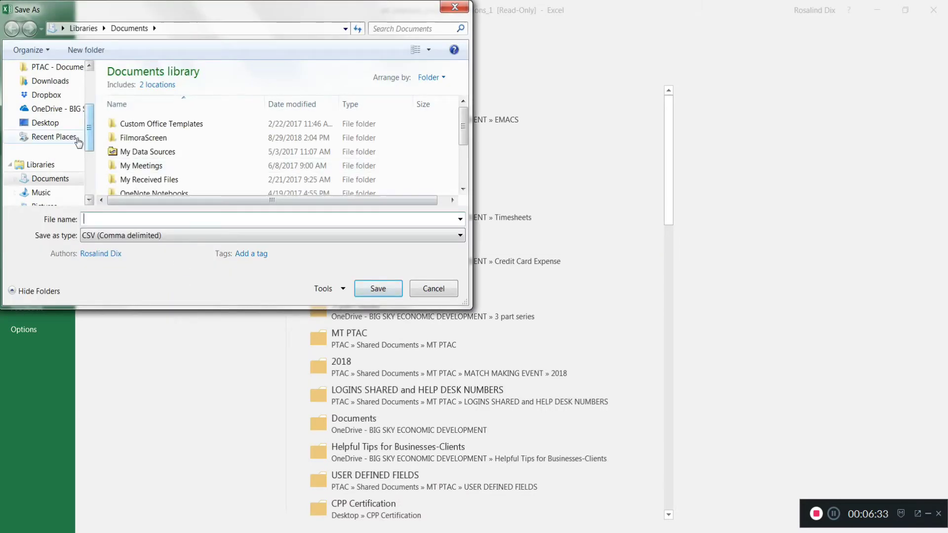
{"action": "left_click", "coordinate": [55, 123]}
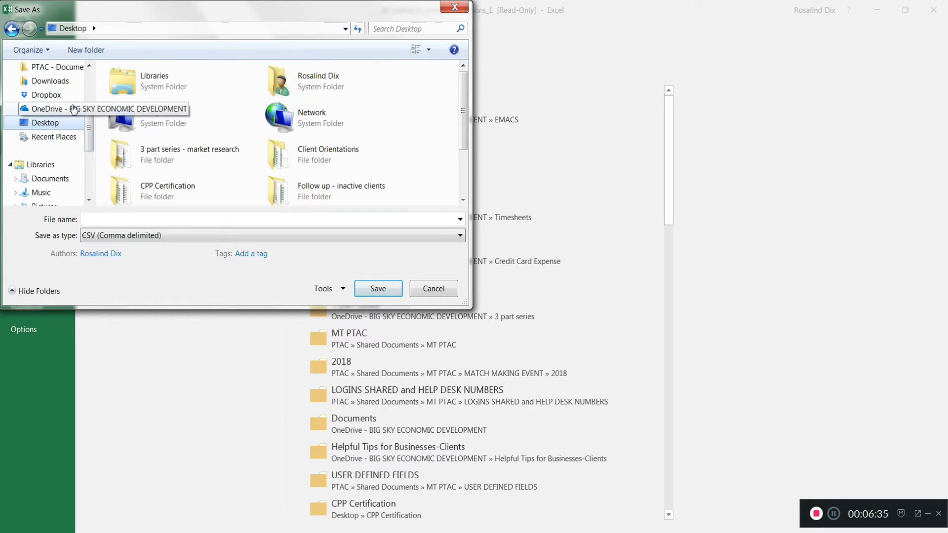
{"action": "left_click", "coordinate": [138, 218]}
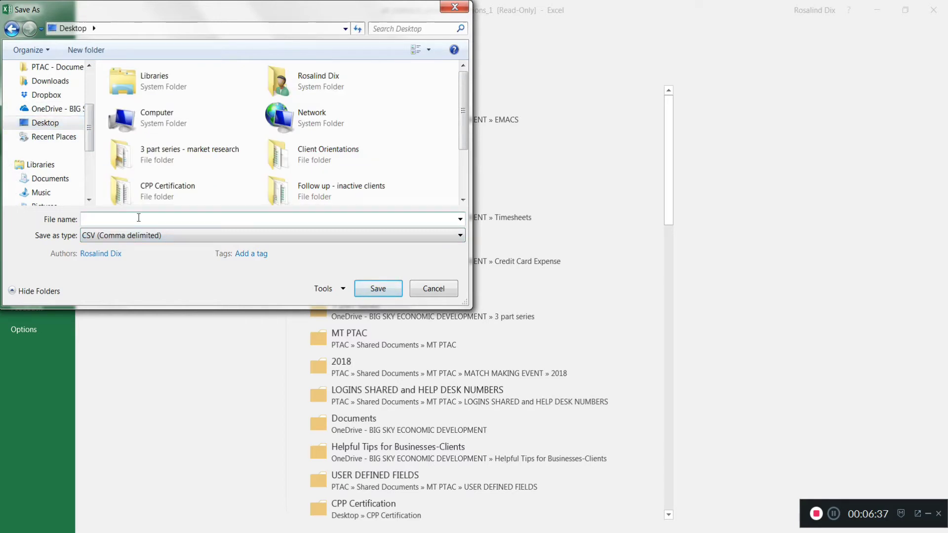
{"action": "type", "text": "Janitorial Pivot"}
{"action": "left_click", "coordinate": [459, 239]}
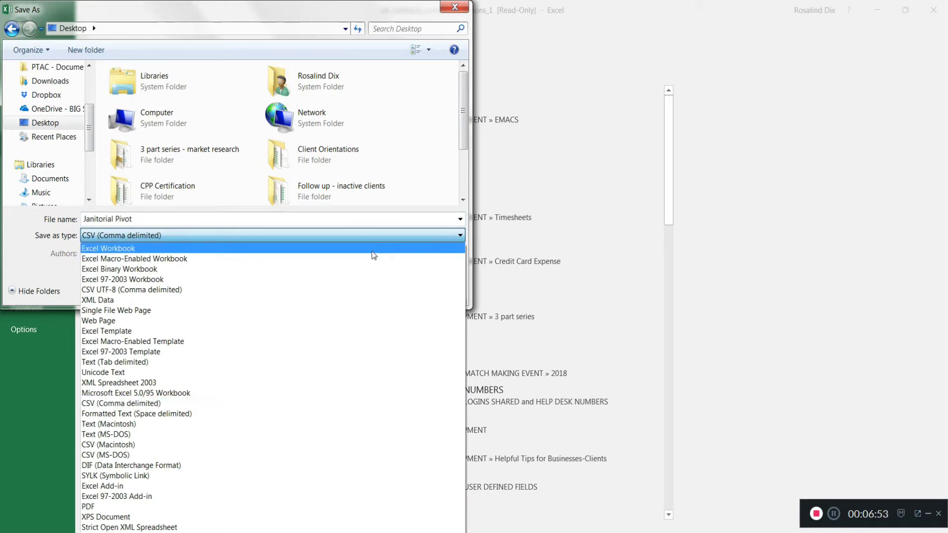
{"action": "left_click", "coordinate": [374, 255]}
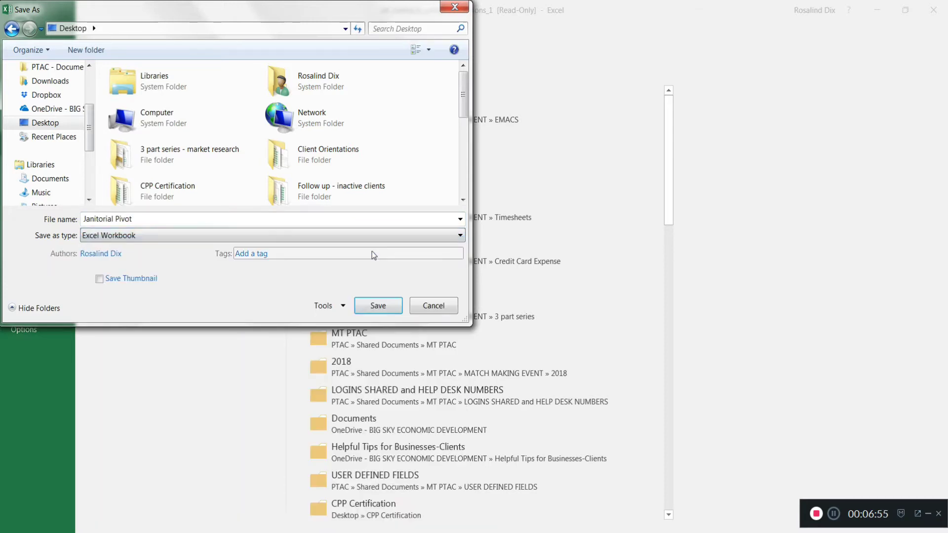
{"action": "left_click", "coordinate": [375, 306]}
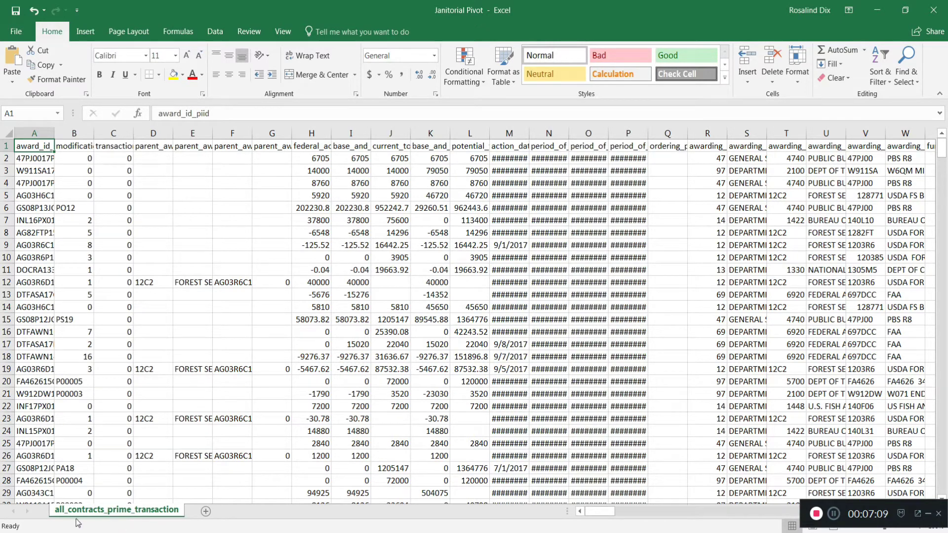
Rename the all_contracts_prime_transaction worksheet as NAICS data.
{"action": "right_click", "coordinate": [122, 514]}
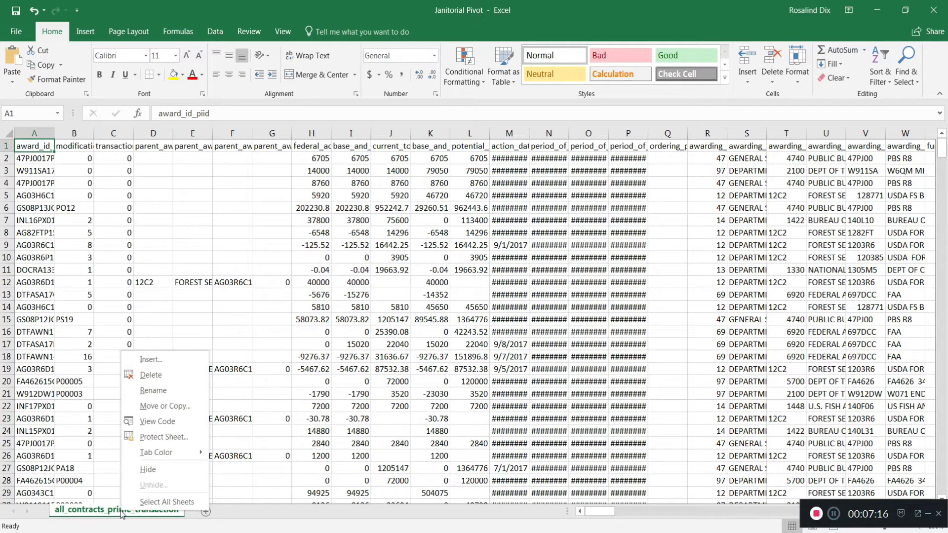
{"action": "left_click", "coordinate": [157, 394]}
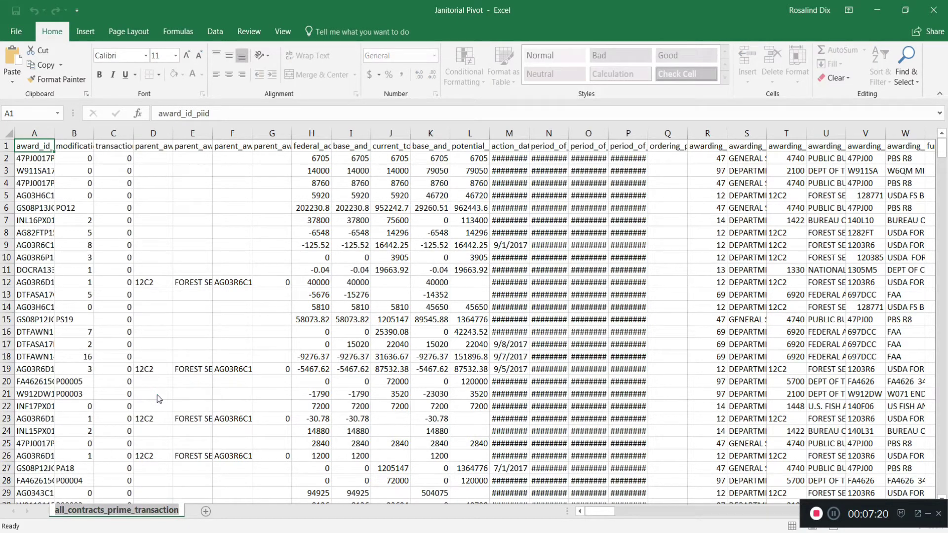
{"action": "type", "text": "NA"}
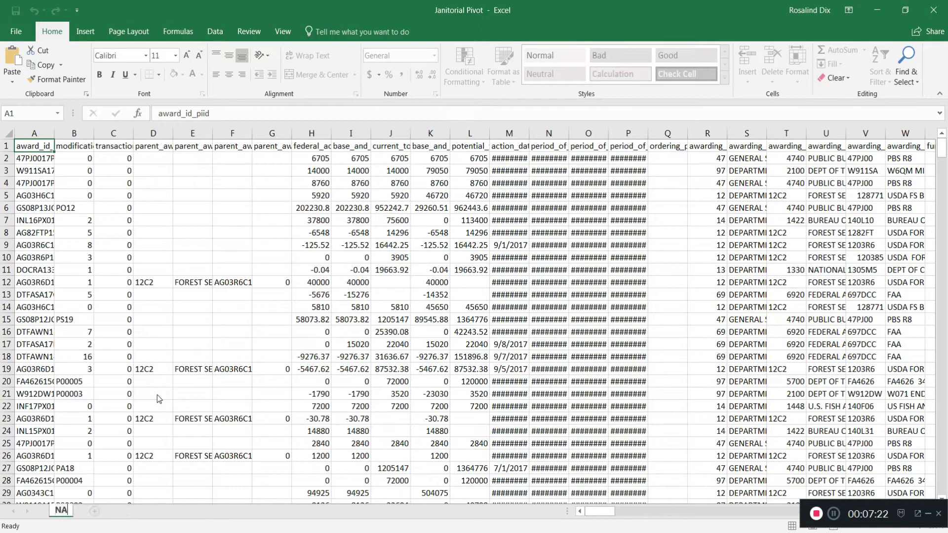
{"action": "type", "text": "ICS data"}
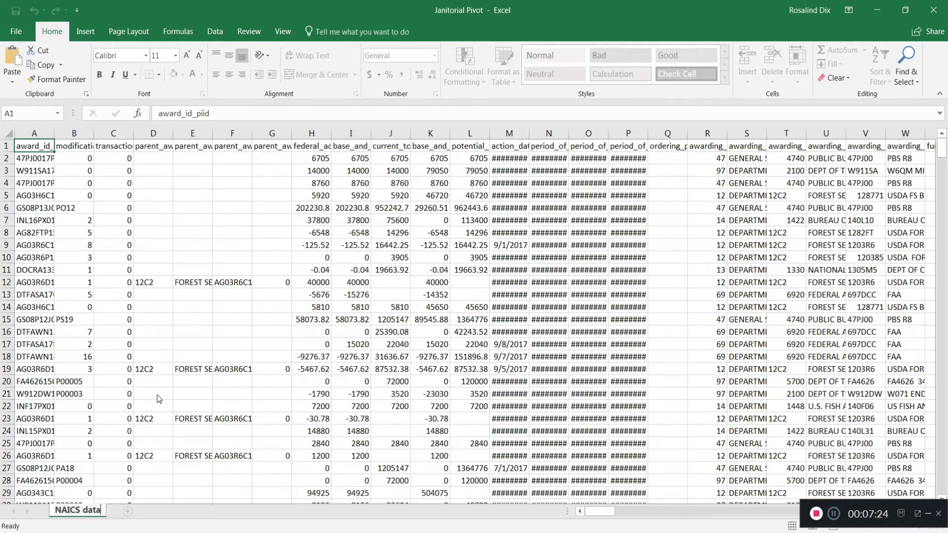
{"action": "key", "text": "Return"}
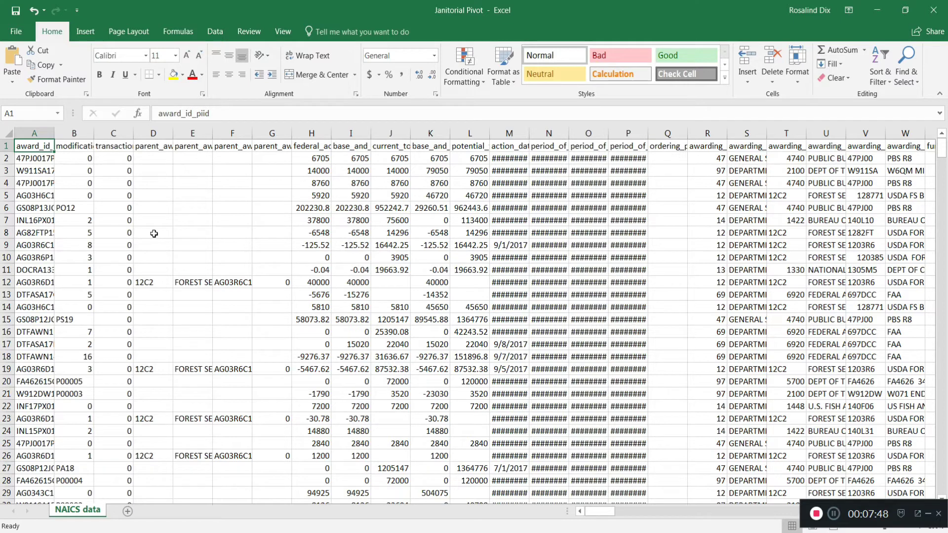
Create a PivotTable on a new worksheet from the full data range of the NAICS data sheet.
{"action": "left_click", "coordinate": [86, 33]}
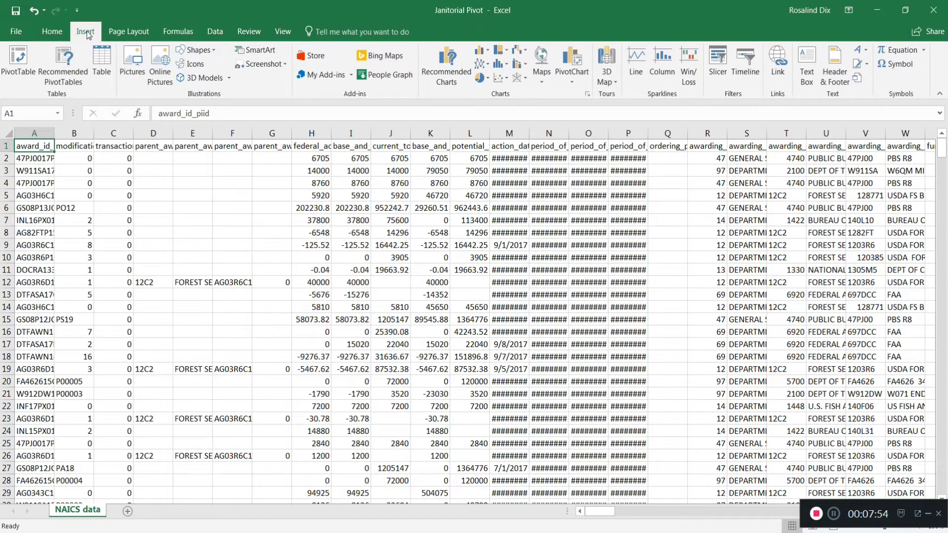
{"action": "left_click", "coordinate": [16, 70]}
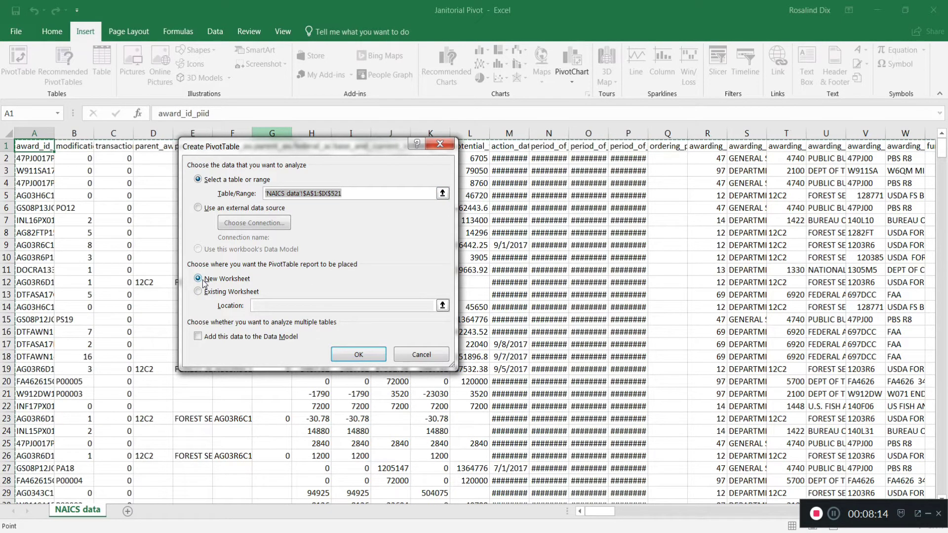
{"action": "left_click", "coordinate": [352, 359]}
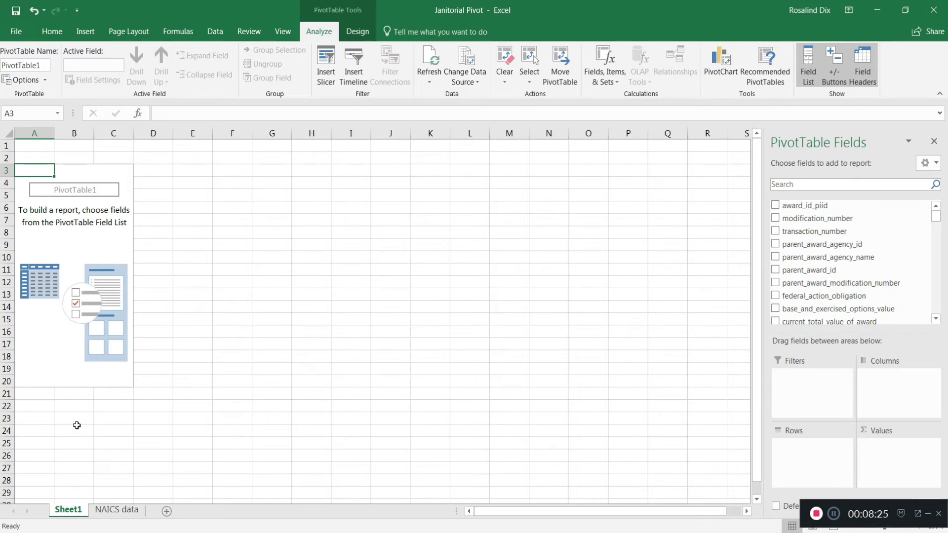
Rename the new PivotTable worksheet as NAICS pivot and select the empty PivotTable.
{"action": "right_click", "coordinate": [76, 513]}
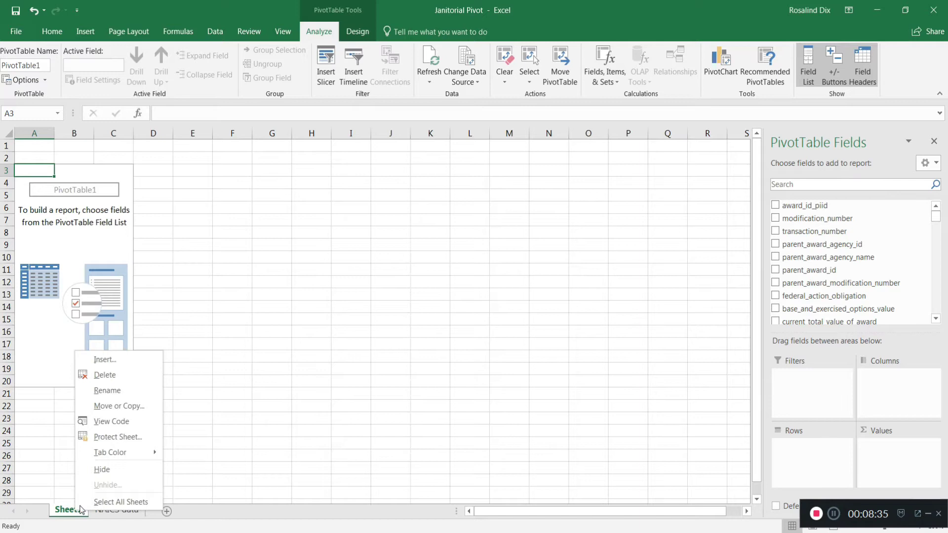
{"action": "left_click", "coordinate": [131, 390]}
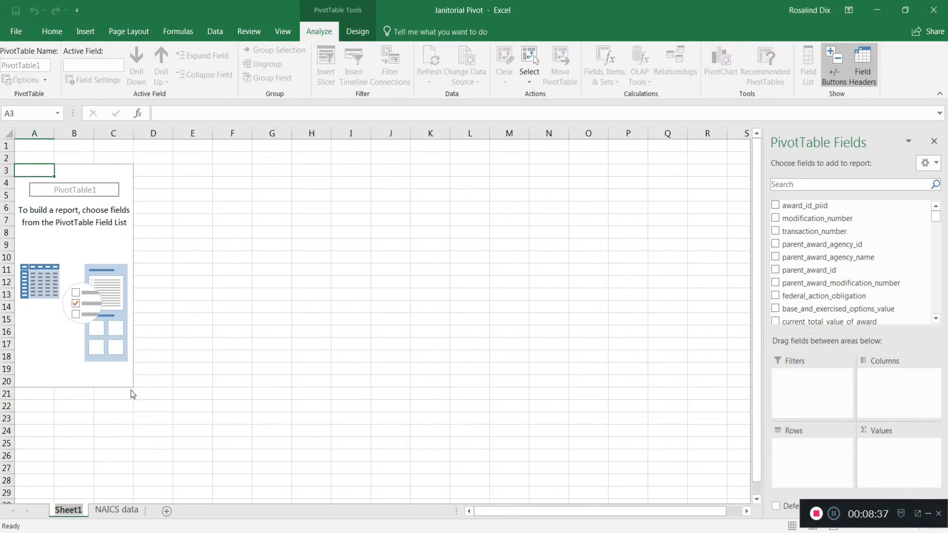
{"action": "type", "text": "N"}
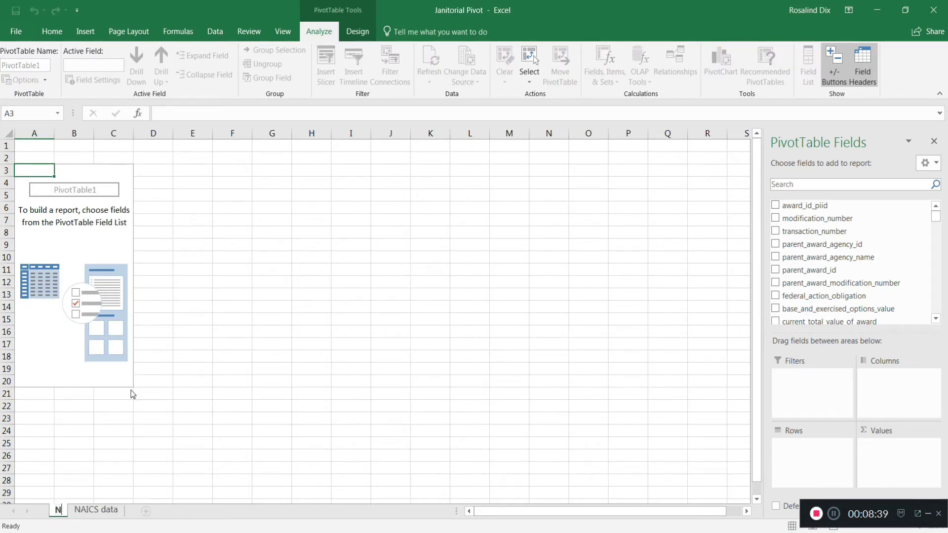
{"action": "type", "text": "AICS pivot"}
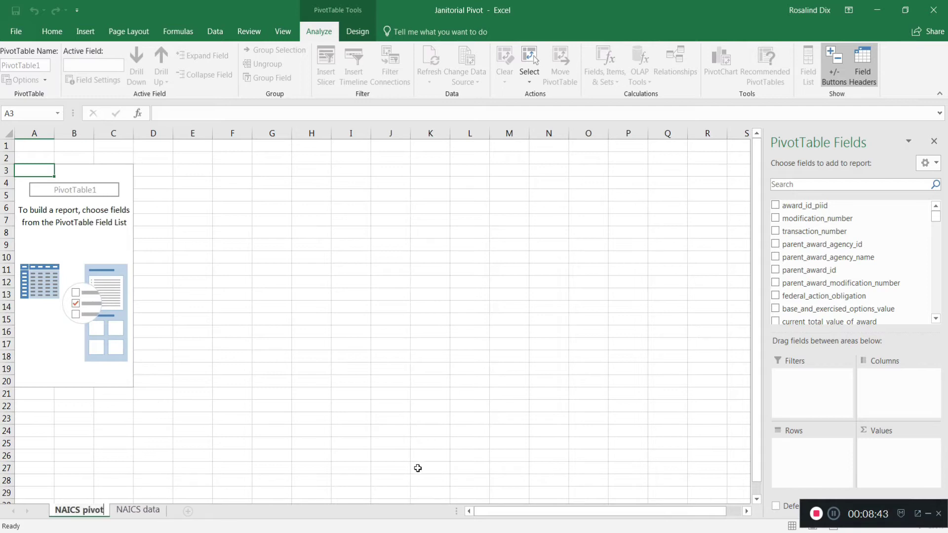
{"action": "left_click", "coordinate": [119, 271]}
{"action": "left_click", "coordinate": [116, 267]}
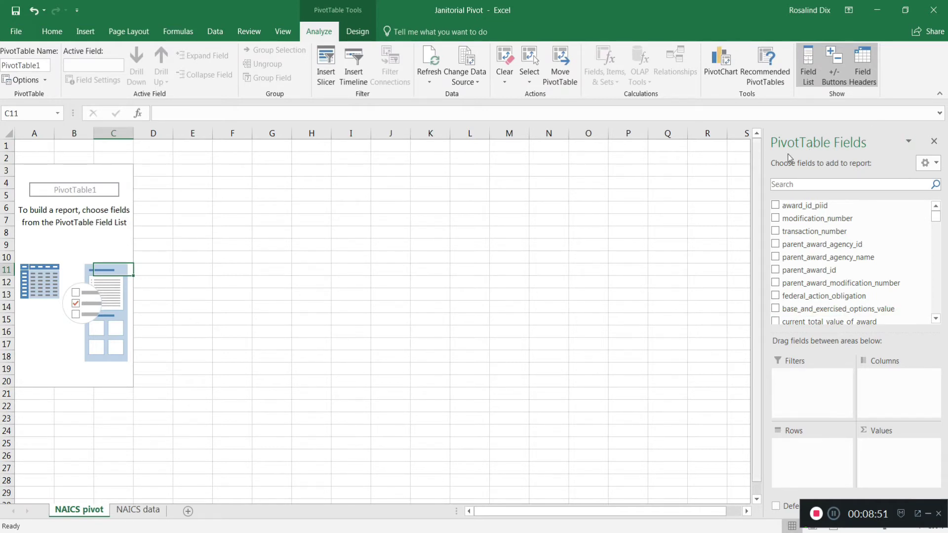
Check the column headers on the NAICS data sheet, and sort the PivotTable field list from A to Z.
{"action": "left_click", "coordinate": [137, 511]}
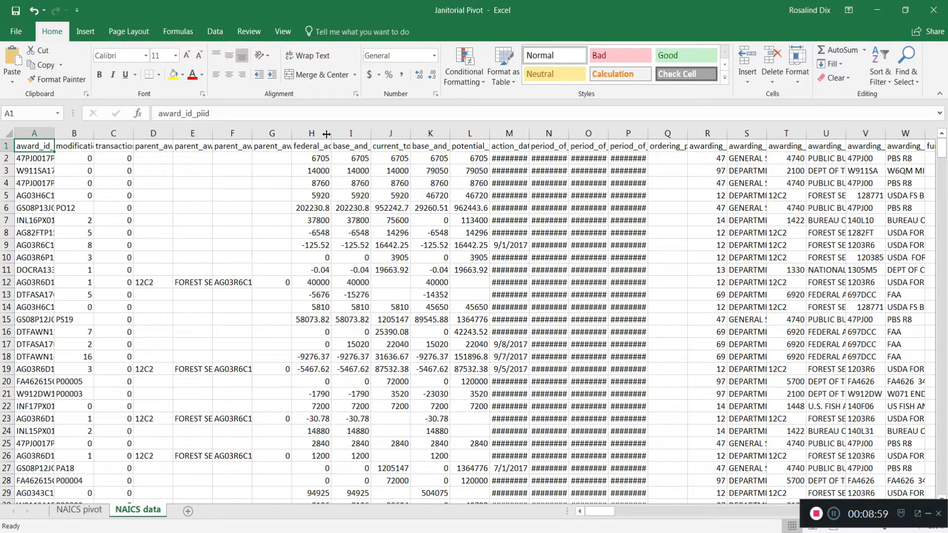
{"action": "left_click", "coordinate": [80, 510]}
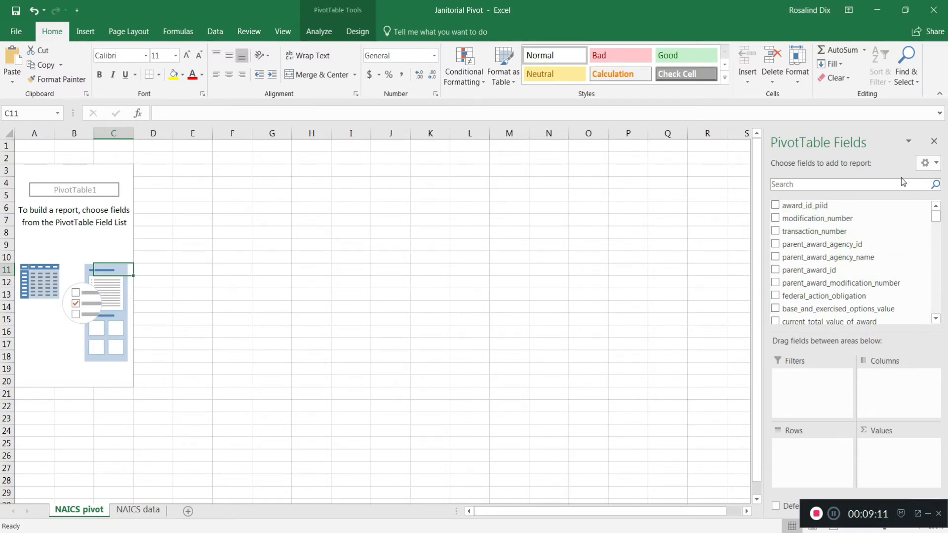
{"action": "left_click", "coordinate": [936, 165]}
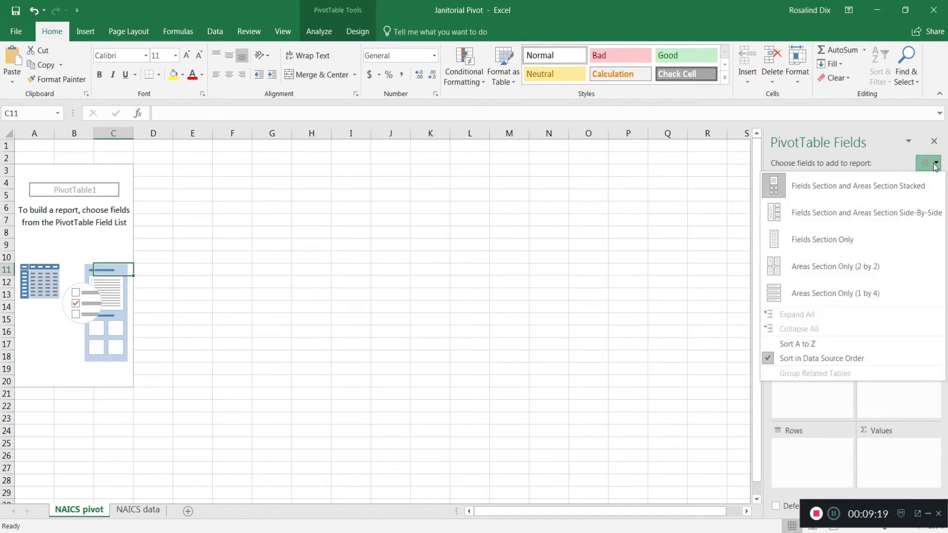
{"action": "left_click", "coordinate": [828, 344]}
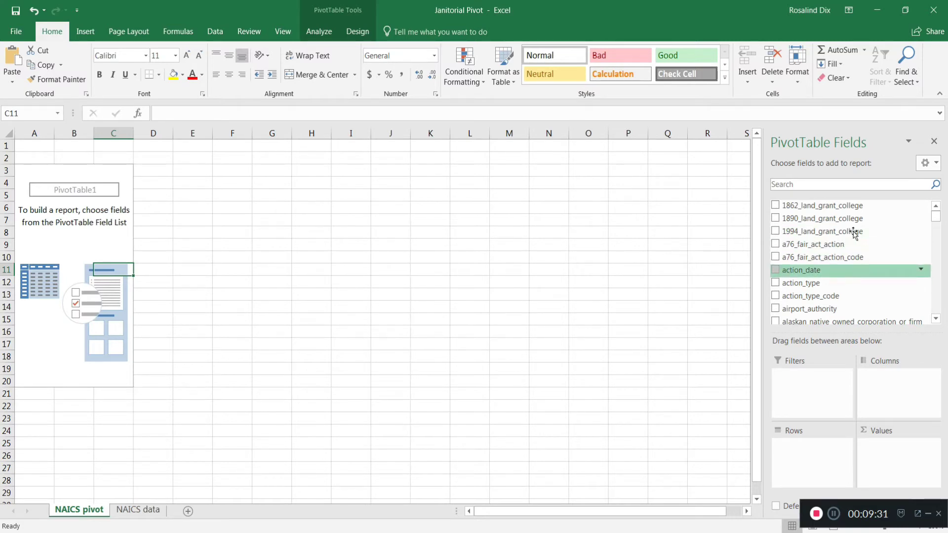
Add awarding_agency_name to the PivotTable rows, with awarding_sub_agency_name nested beneath it.
{"action": "left_click", "coordinate": [936, 318]}
{"action": "left_click", "coordinate": [935, 319]}
{"action": "left_click", "coordinate": [935, 319]}
{"action": "left_click", "coordinate": [935, 319]}
{"action": "left_click", "coordinate": [935, 319]}
{"action": "left_click", "coordinate": [935, 319]}
{"action": "left_click", "coordinate": [935, 318]}
{"action": "left_click", "coordinate": [935, 319]}
{"action": "left_click", "coordinate": [935, 319]}
{"action": "left_click", "coordinate": [935, 319]}
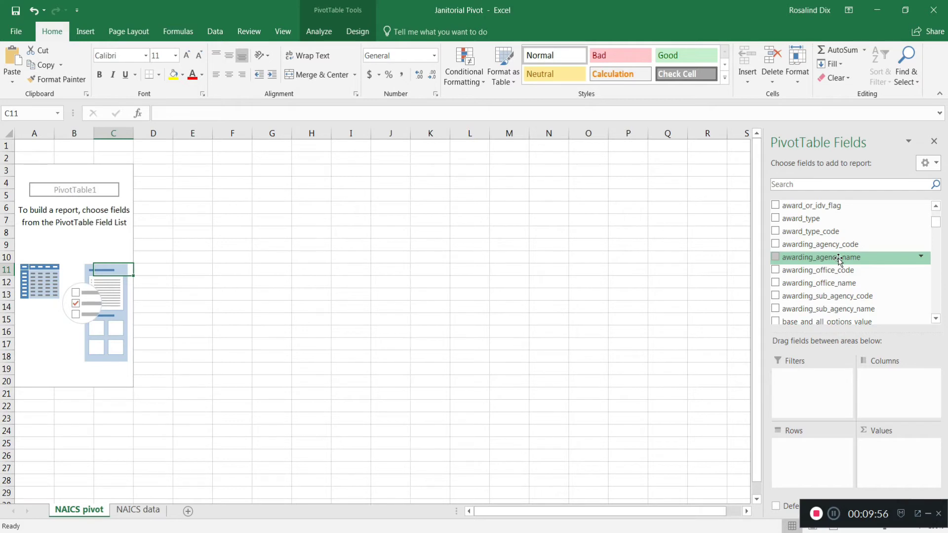
{"action": "left_click_drag", "start_coordinate": [838, 261], "coordinate": [815, 458]}
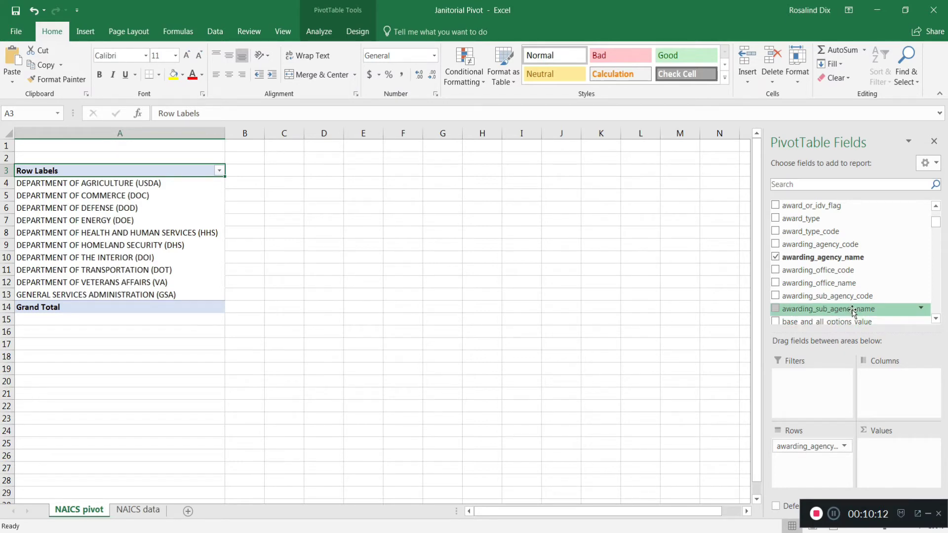
{"action": "left_click_drag", "start_coordinate": [853, 312], "coordinate": [820, 467]}
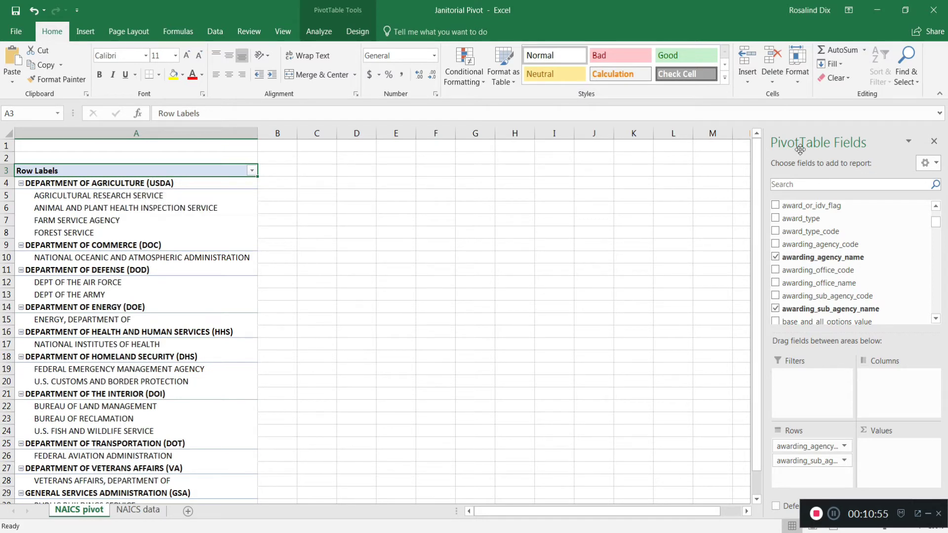
Add federal_action_obligation to the PivotTable values as a sum.
{"action": "left_click", "coordinate": [935, 318]}
{"action": "scroll", "coordinate": [935, 319], "scroll_direction": "down", "scroll_amount": 6}
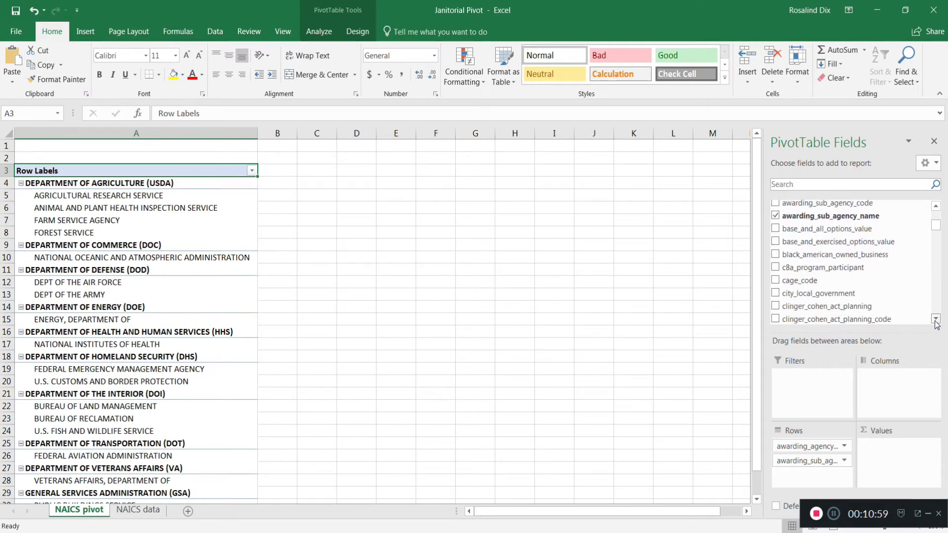
{"action": "scroll", "coordinate": [922, 276], "scroll_direction": "down", "scroll_amount": 10}
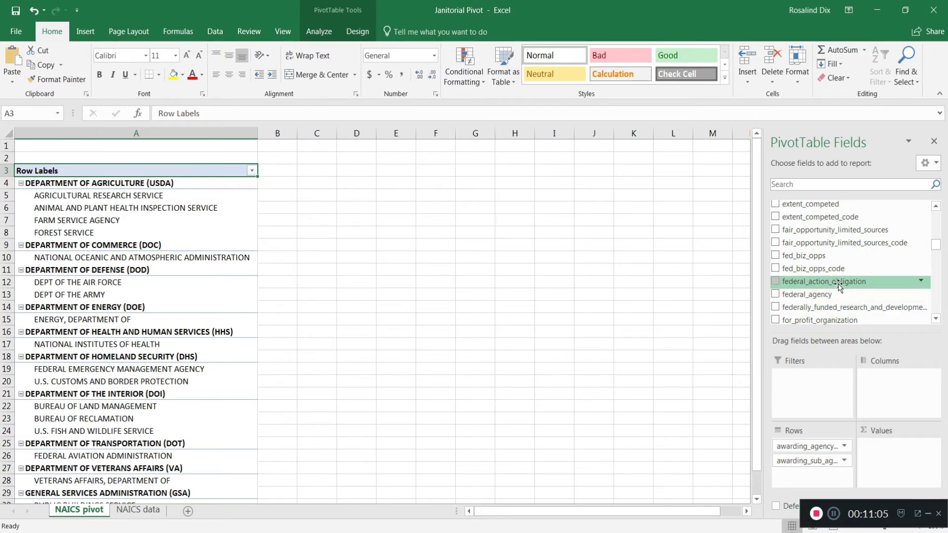
{"action": "left_click_drag", "start_coordinate": [840, 284], "coordinate": [856, 471]}
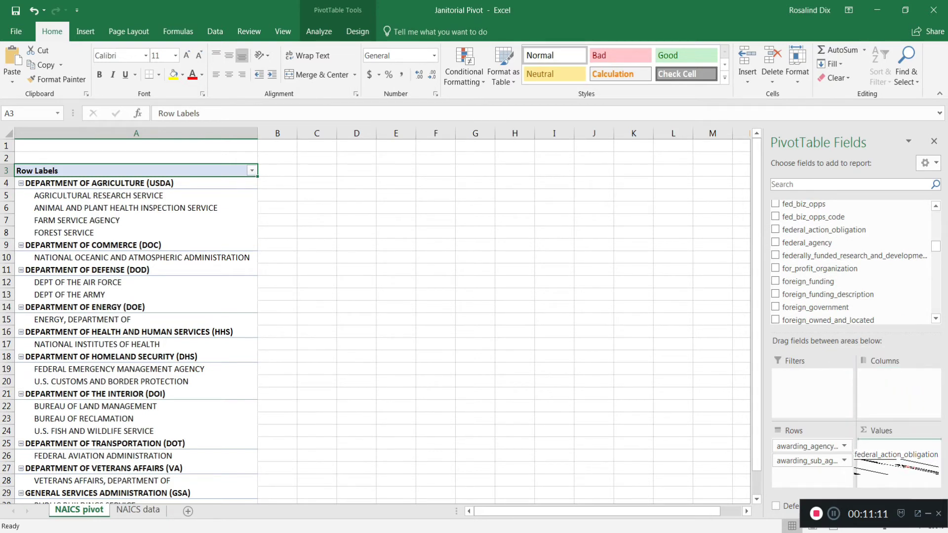
{"action": "left_click_drag", "start_coordinate": [857, 471], "coordinate": [856, 471]}
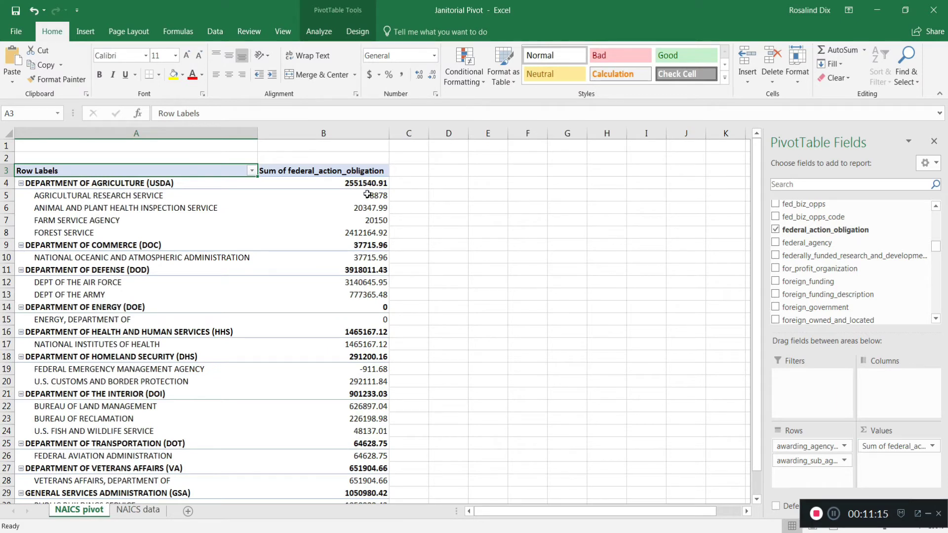
Examine the summed federal action obligations for the Department of Agriculture and its first sub-agency.
{"action": "mouse_move", "coordinate": [367, 192]}
{"action": "left_click", "coordinate": [328, 181]}
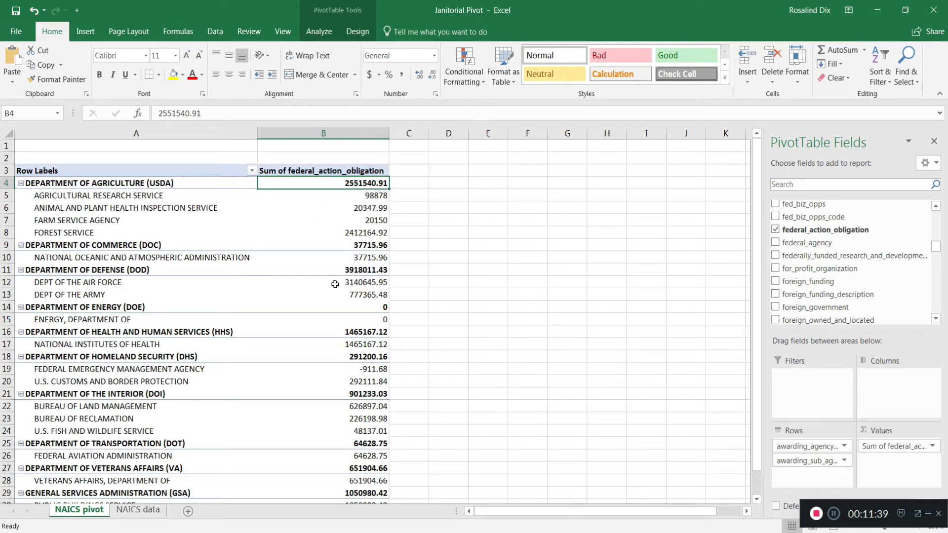
{"action": "mouse_move", "coordinate": [327, 186]}
{"action": "left_click", "coordinate": [324, 196]}
{"action": "left_click", "coordinate": [324, 184]}
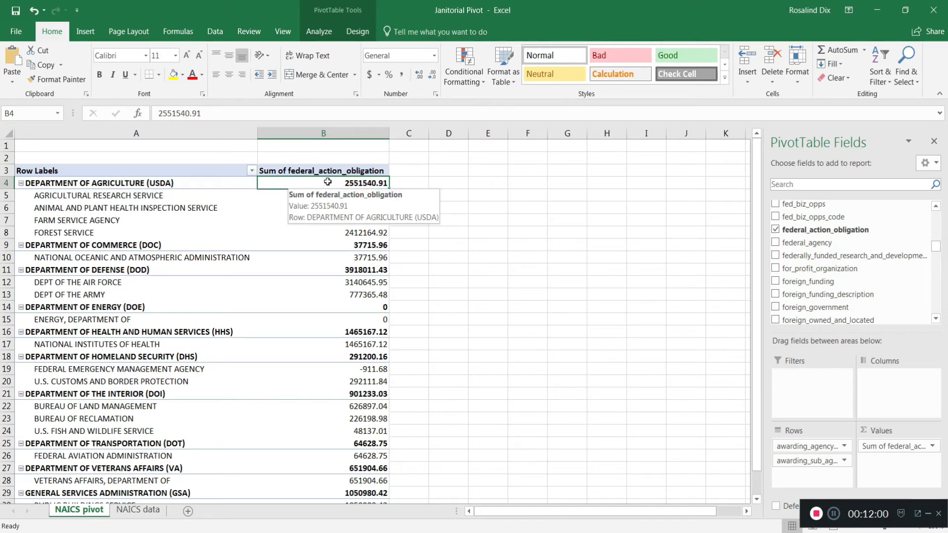
Sort the departments in the PivotTable by summed federal action obligation from largest to smallest.
{"action": "left_click", "coordinate": [833, 526]}
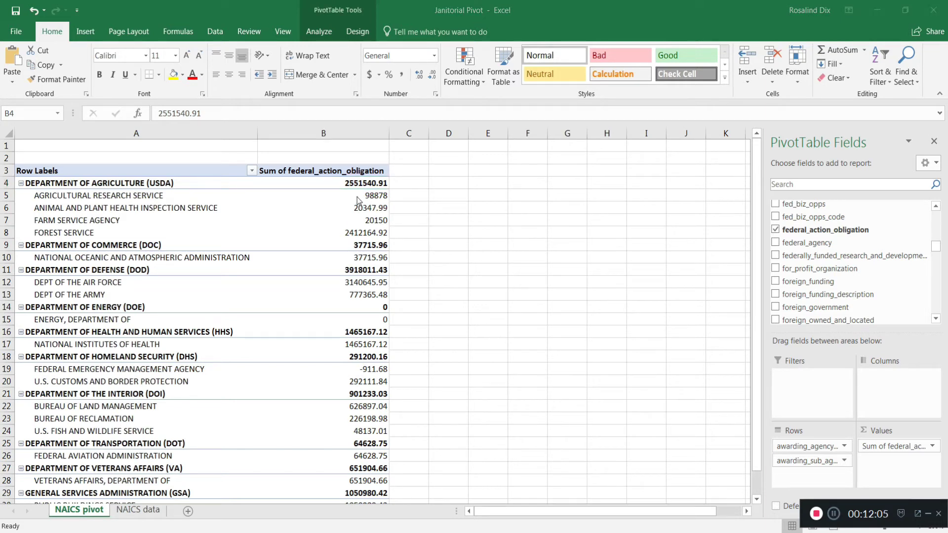
{"action": "left_click", "coordinate": [375, 183]}
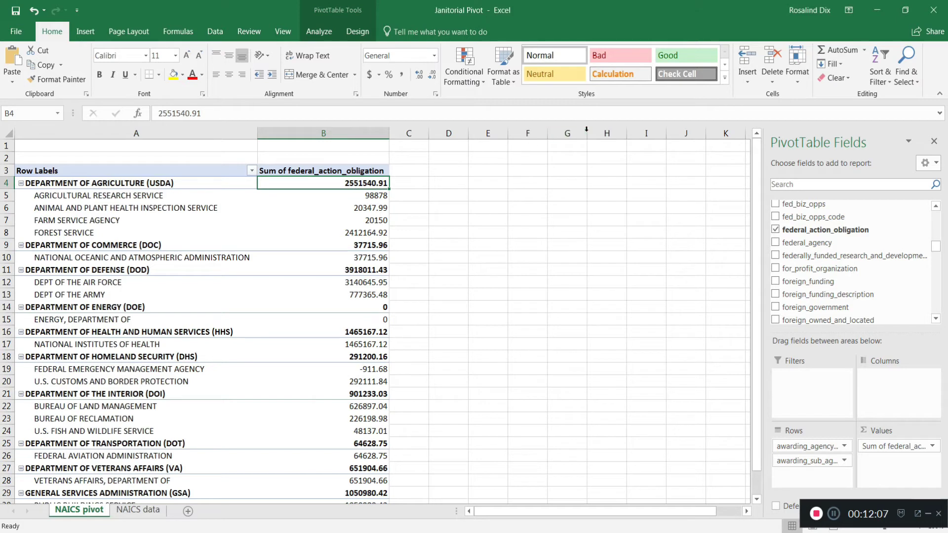
{"action": "left_click", "coordinate": [887, 79]}
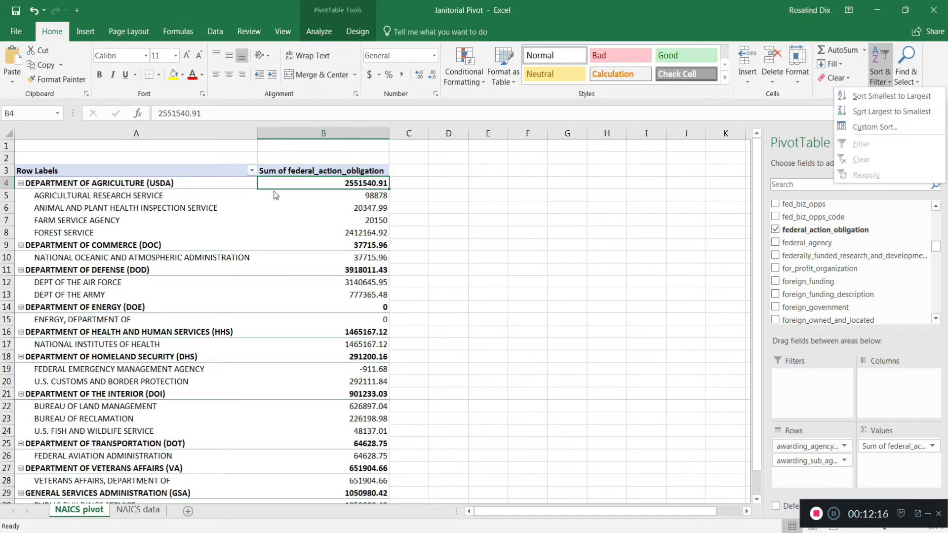
{"action": "left_click", "coordinate": [289, 186]}
{"action": "right_click", "coordinate": [288, 187]}
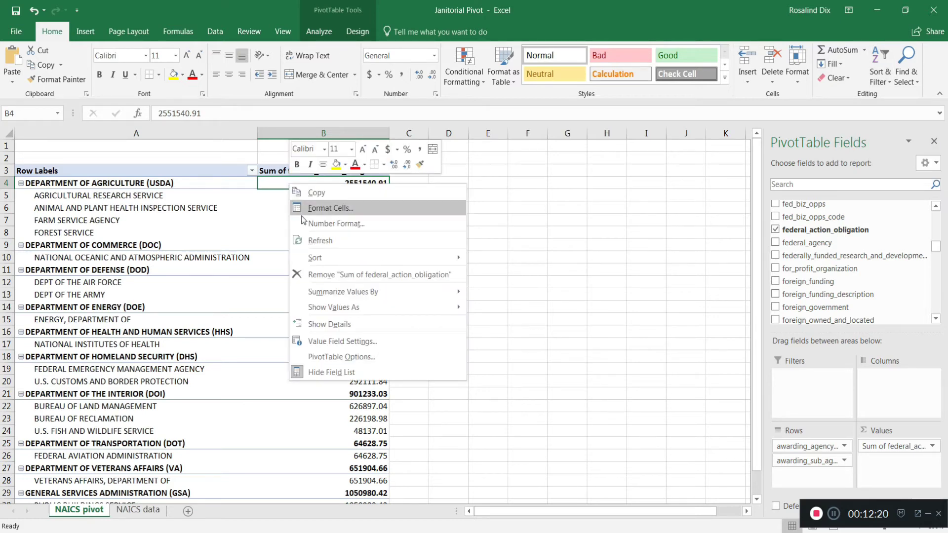
{"action": "mouse_move", "coordinate": [328, 262]}
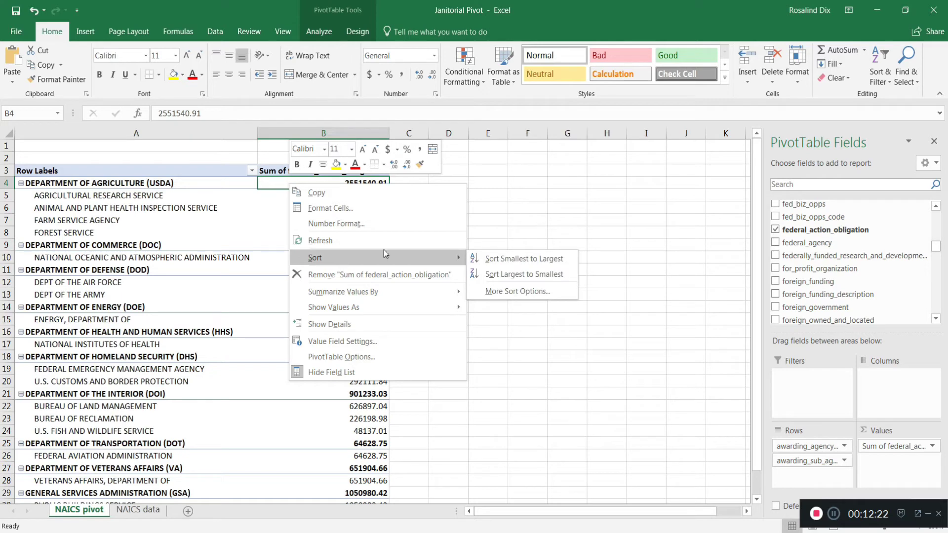
{"action": "left_click", "coordinate": [491, 275]}
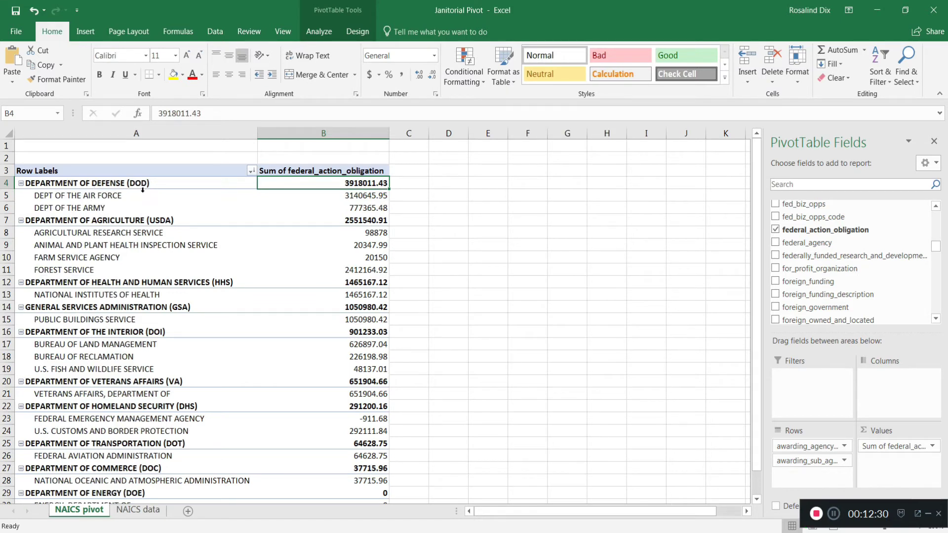
Sort the sub-agencies within each department by summed federal action obligation from largest to smallest.
{"action": "mouse_move", "coordinate": [364, 204]}
{"action": "mouse_move", "coordinate": [348, 236]}
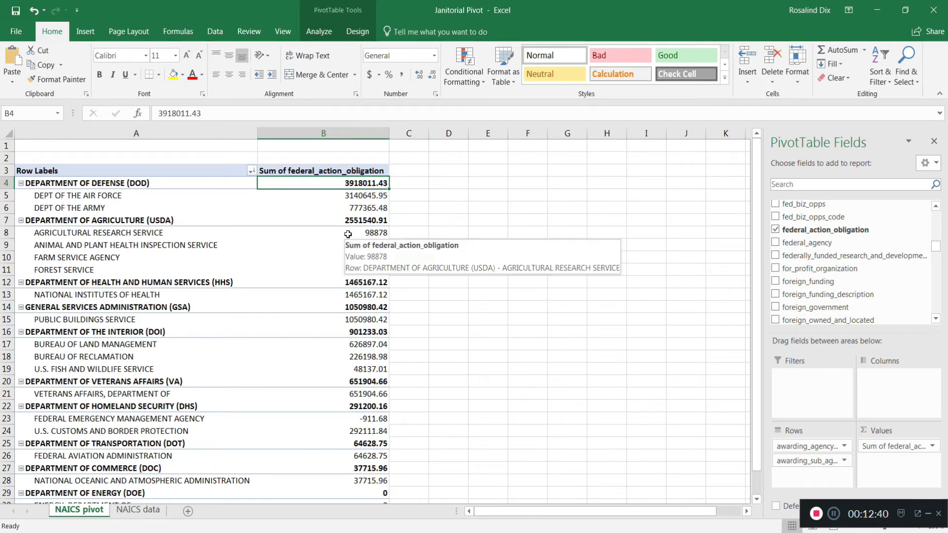
{"action": "left_click", "coordinate": [358, 195]}
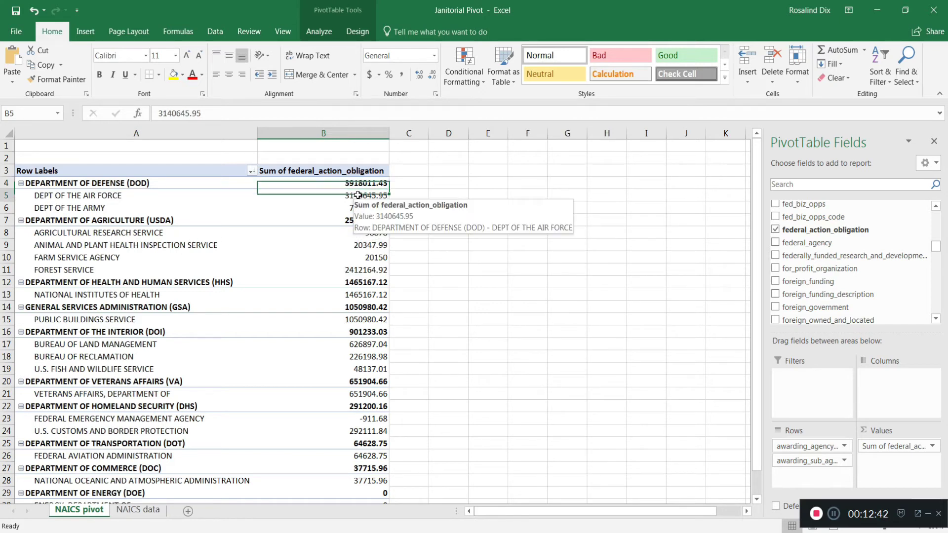
{"action": "left_click_drag", "start_coordinate": [350, 196], "coordinate": [348, 208]}
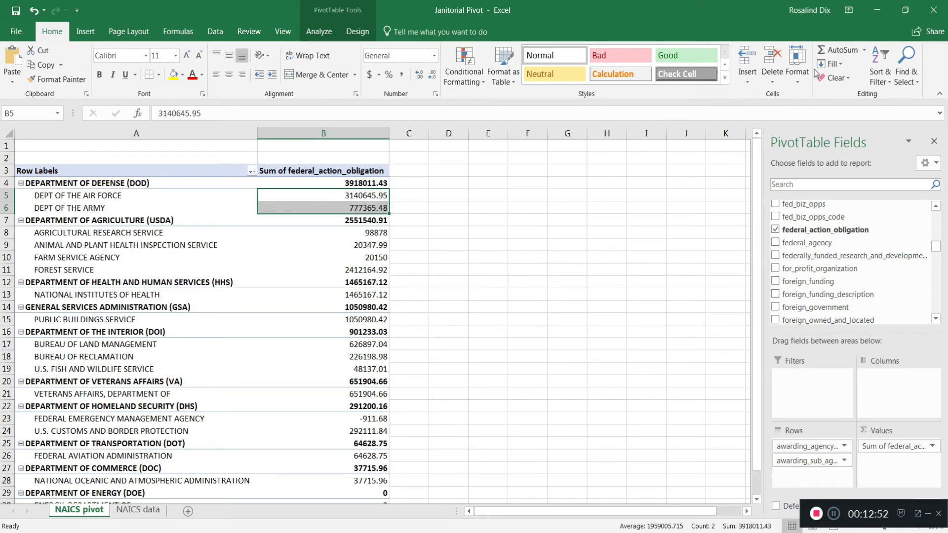
{"action": "left_click", "coordinate": [883, 79]}
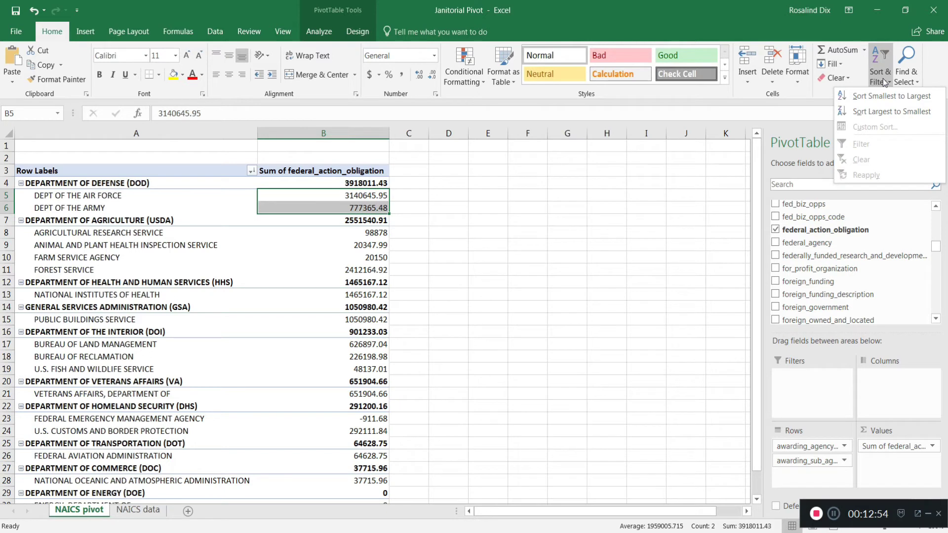
{"action": "left_click", "coordinate": [878, 112]}
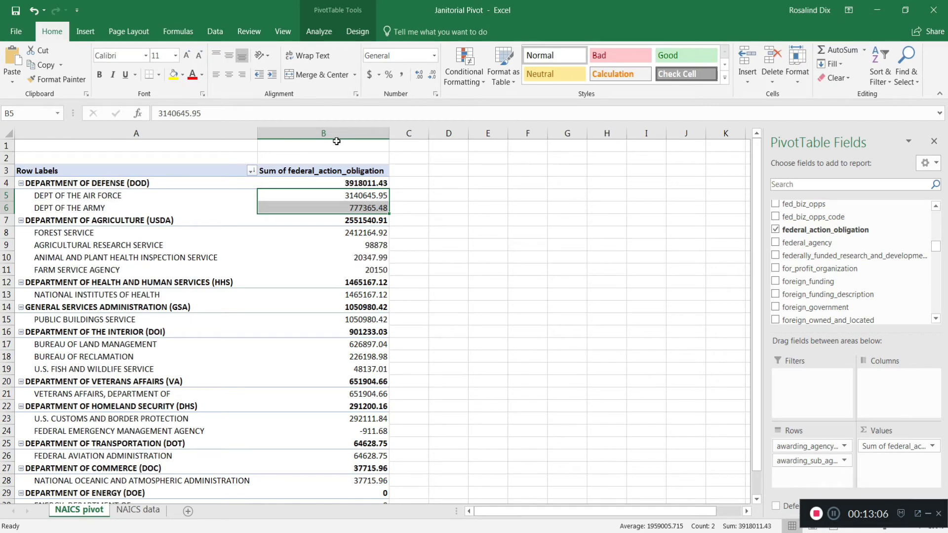
Format the whole federal action obligation column as Currency with two decimal places and the $ symbol.
{"action": "left_click", "coordinate": [321, 181]}
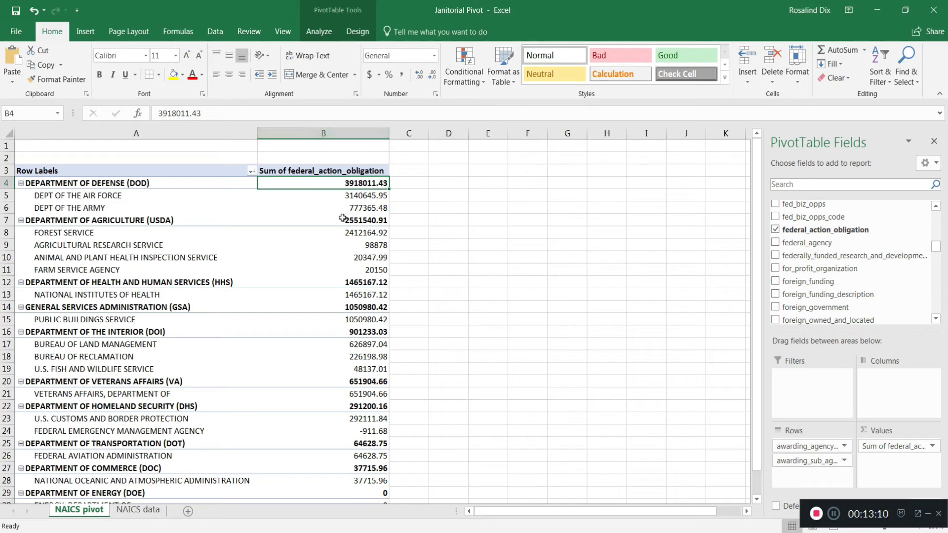
{"action": "left_click", "coordinate": [341, 134]}
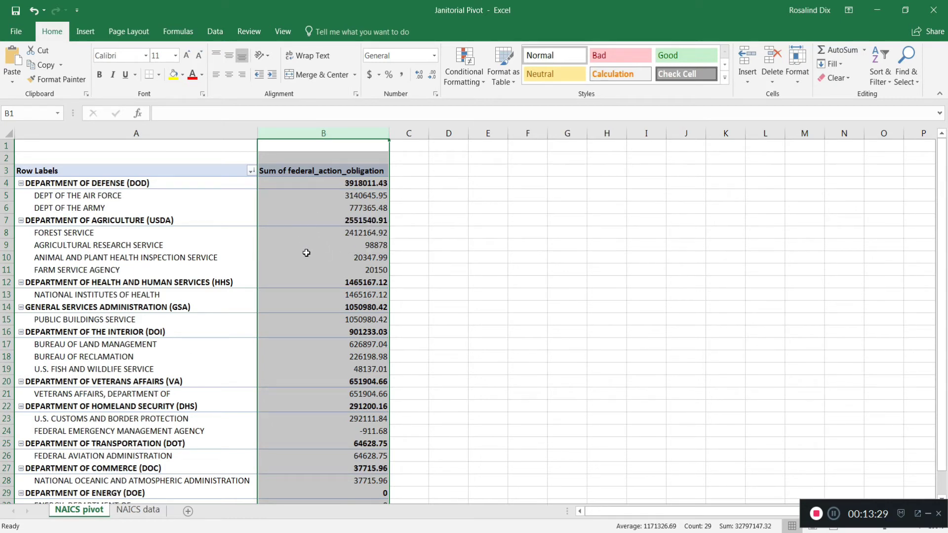
{"action": "mouse_move", "coordinate": [306, 253]}
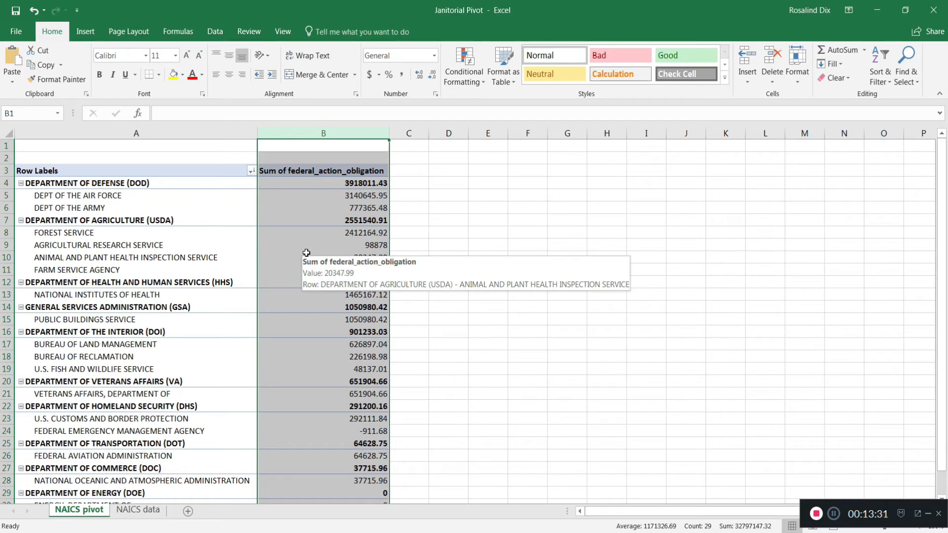
{"action": "right_click", "coordinate": [306, 252]}
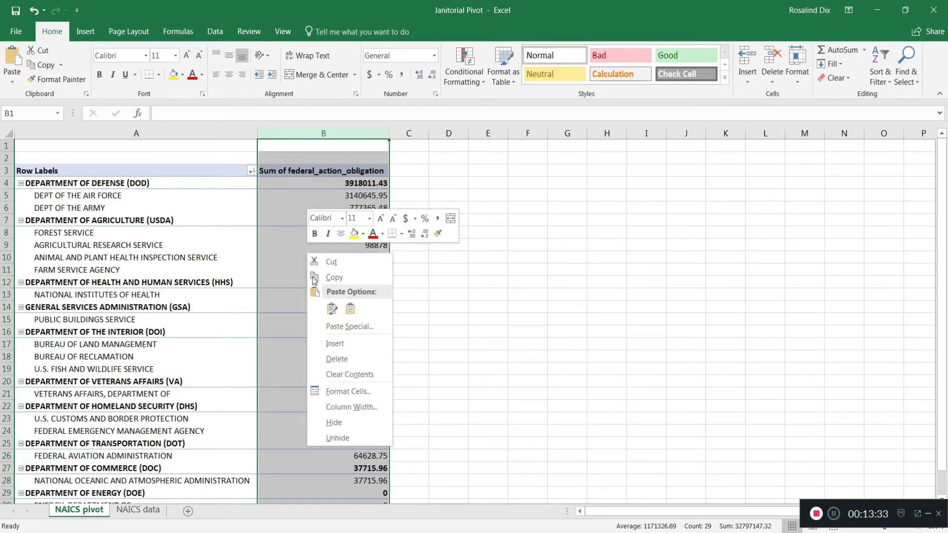
{"action": "left_click", "coordinate": [339, 392]}
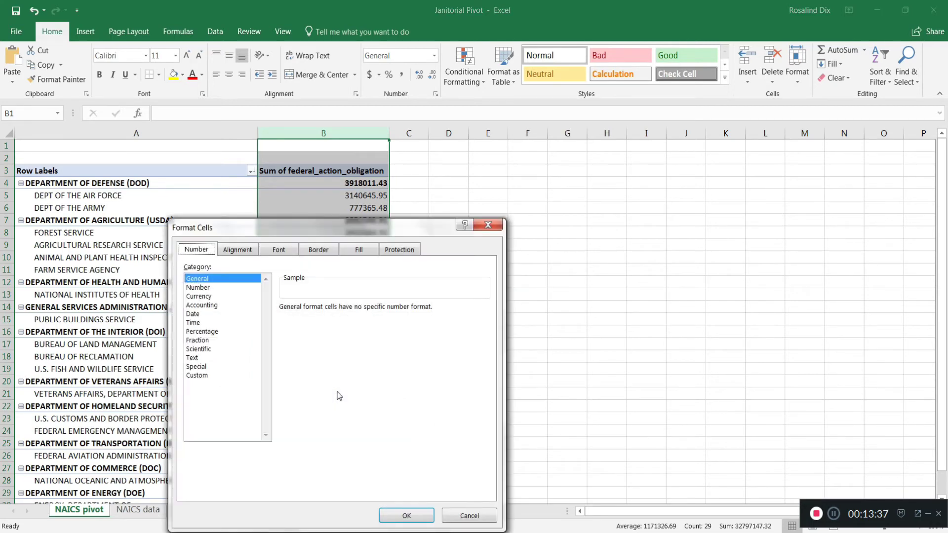
{"action": "left_click", "coordinate": [205, 297]}
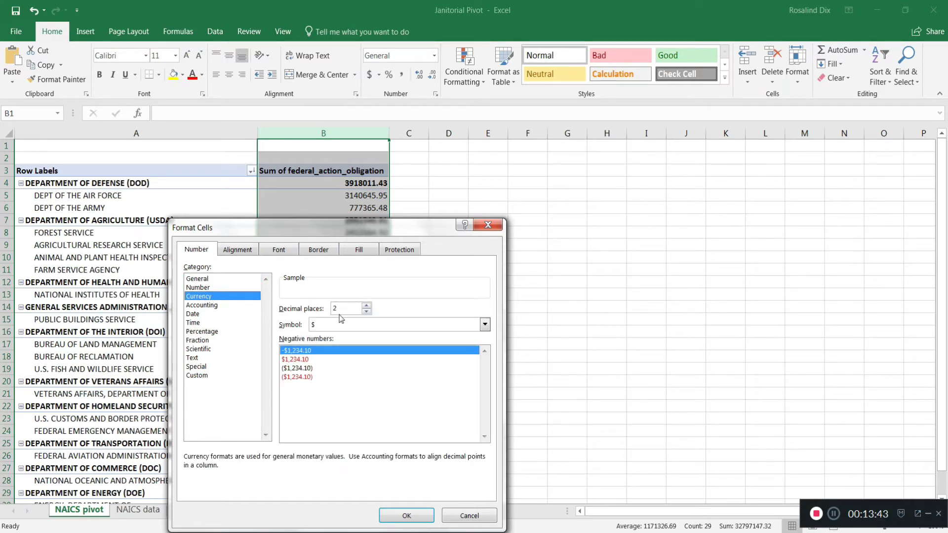
{"action": "left_click", "coordinate": [427, 520]}
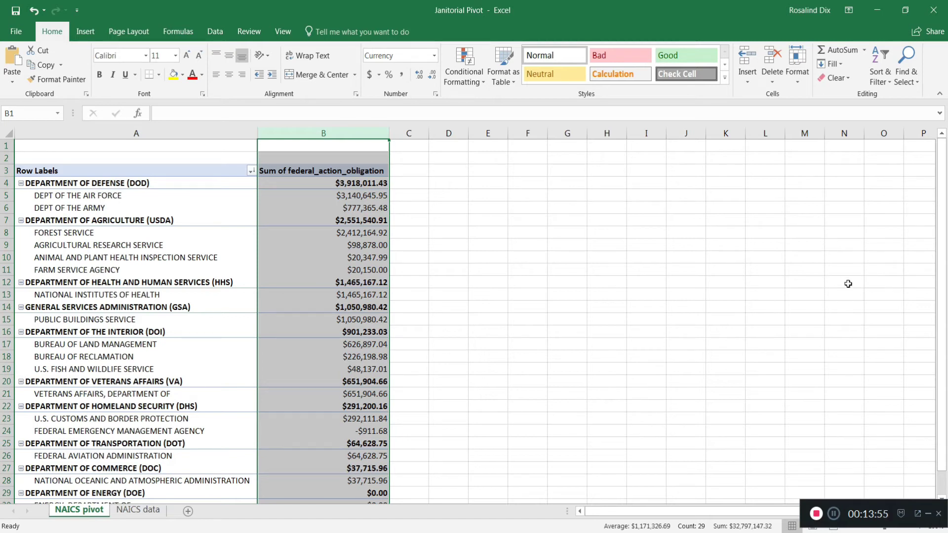
Examine the obligations of the highest-spending agencies, including the Air Force, Army, Forest Service and Public Buildings Service.
{"action": "left_click", "coordinate": [305, 210]}
{"action": "left_click", "coordinate": [107, 208]}
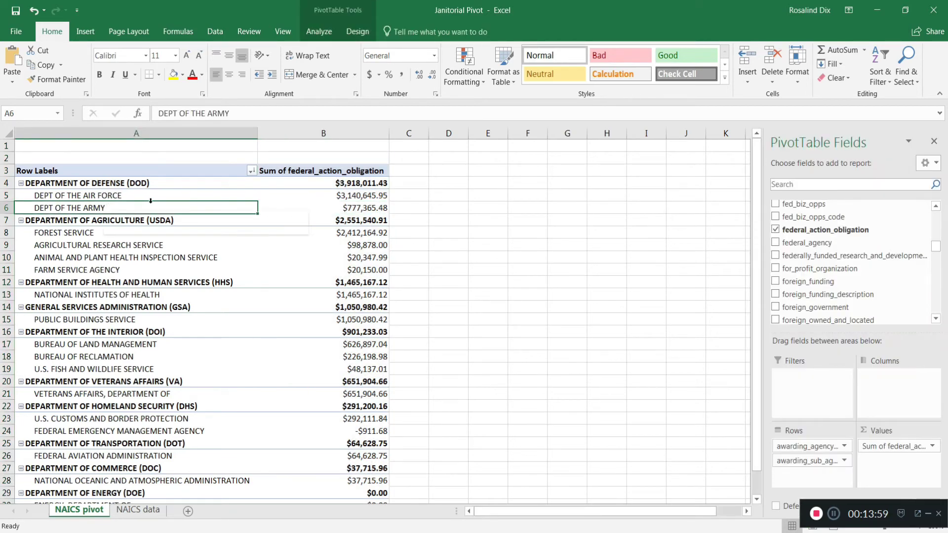
{"action": "left_click", "coordinate": [304, 210]}
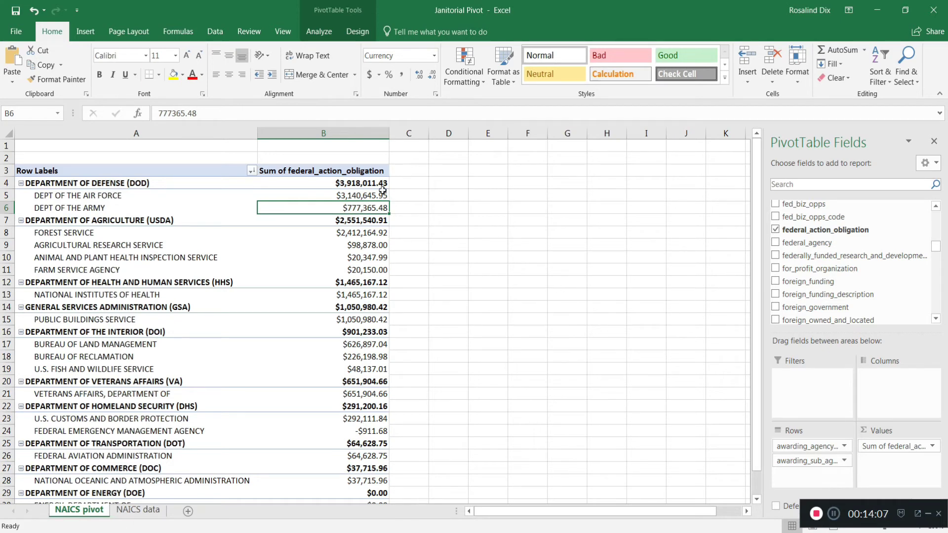
{"action": "mouse_move", "coordinate": [372, 185]}
{"action": "left_click", "coordinate": [301, 194]}
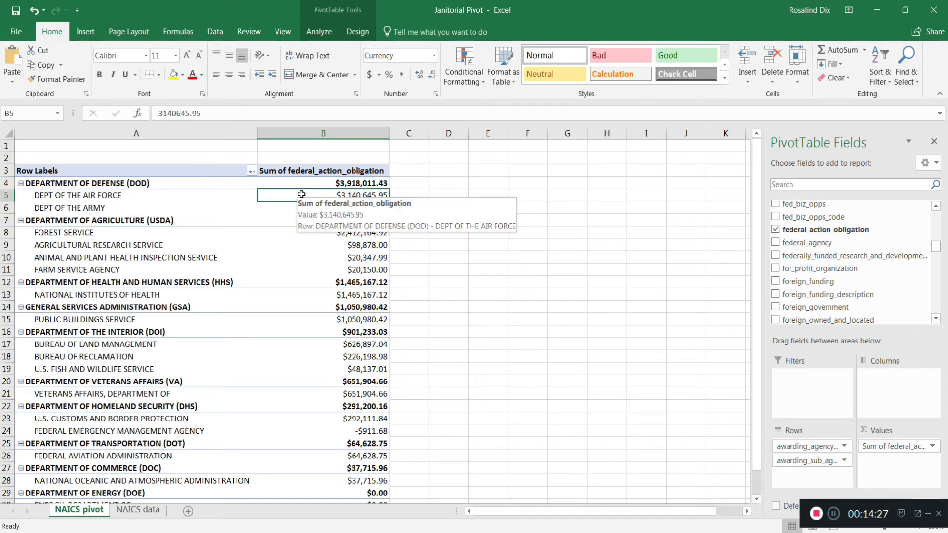
{"action": "left_click", "coordinate": [285, 205]}
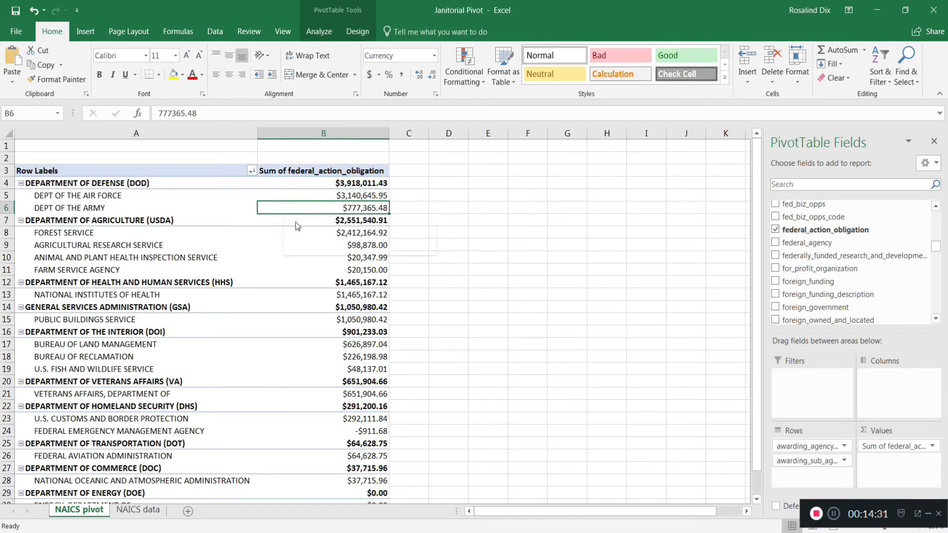
{"action": "mouse_move", "coordinate": [359, 224]}
{"action": "left_click", "coordinate": [351, 235]}
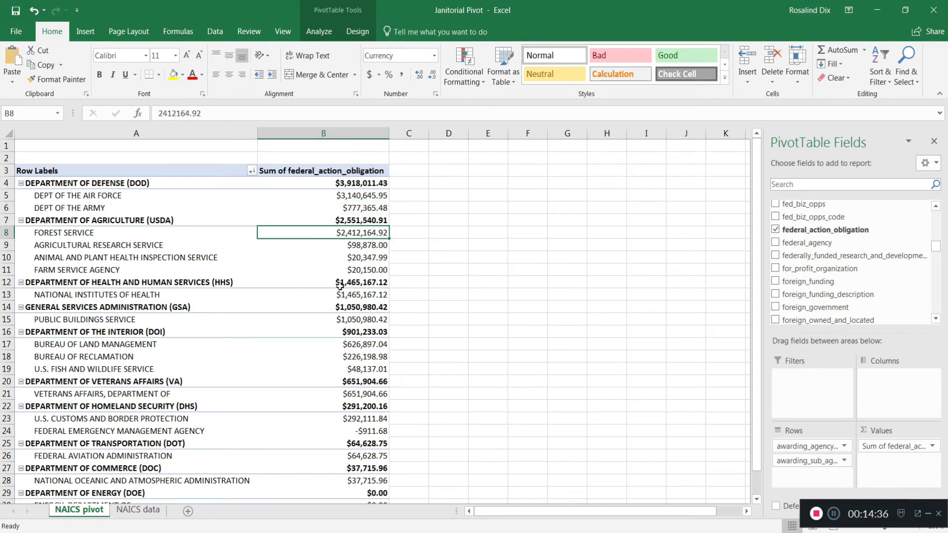
{"action": "left_click", "coordinate": [348, 321]}
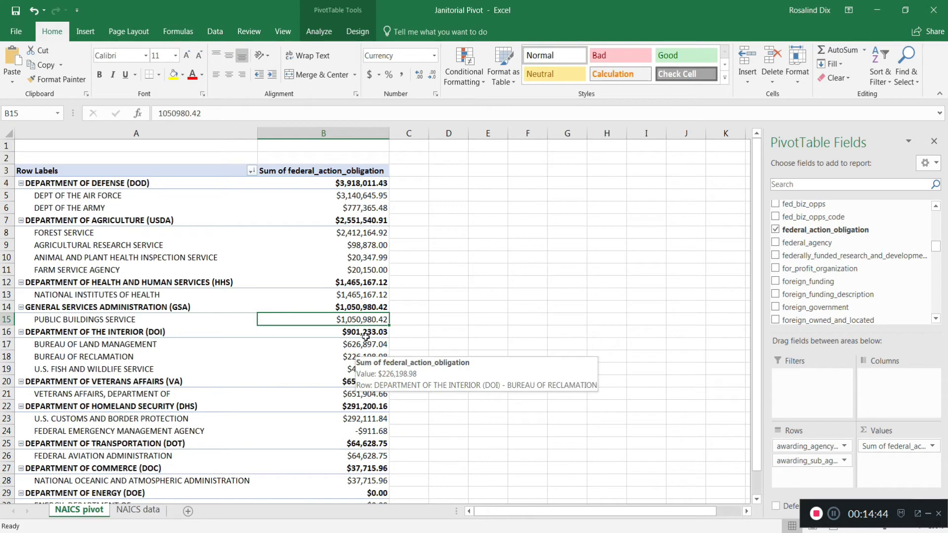
{"action": "mouse_move", "coordinate": [347, 343]}
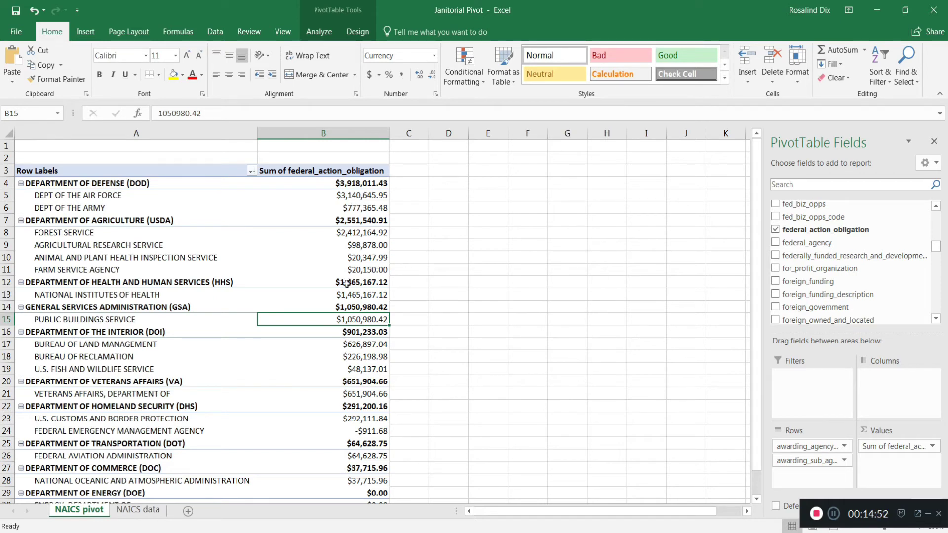
{"action": "mouse_move", "coordinate": [364, 250]}
Switch back to the USAspending.gov advanced search, closing the downloaded archive window, and remove the 561720 Janitorial Services NAICS filter.
{"action": "left_click", "coordinate": [878, 11]}
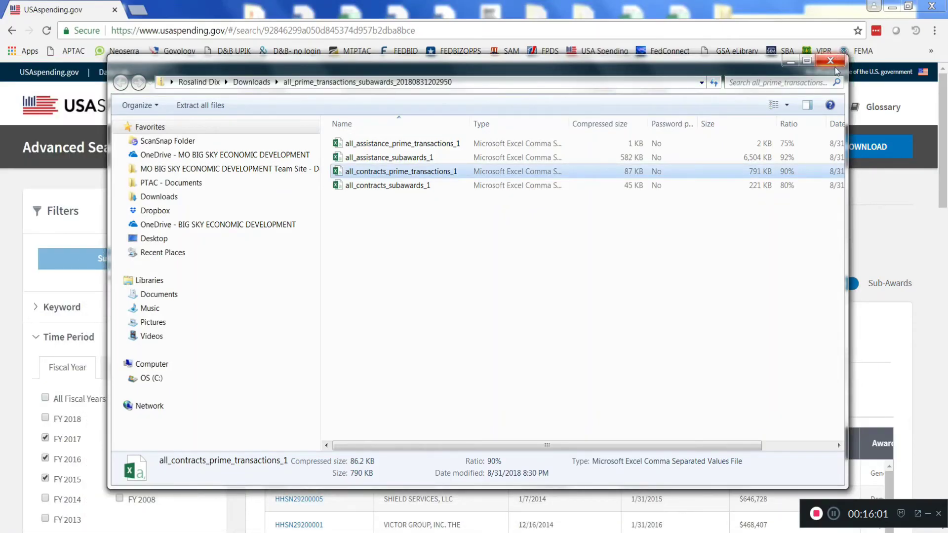
{"action": "left_click", "coordinate": [834, 62]}
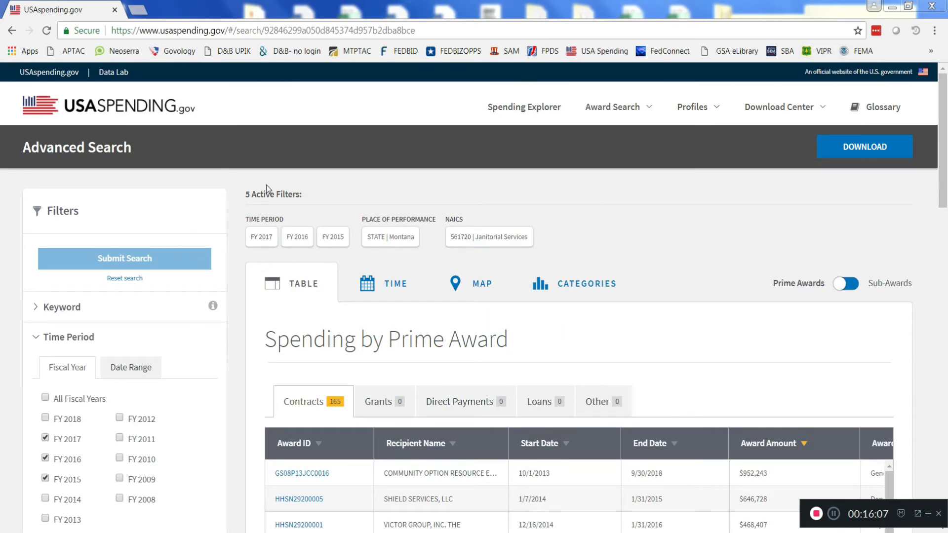
{"action": "scroll", "coordinate": [634, 200], "scroll_direction": "down", "scroll_amount": 5}
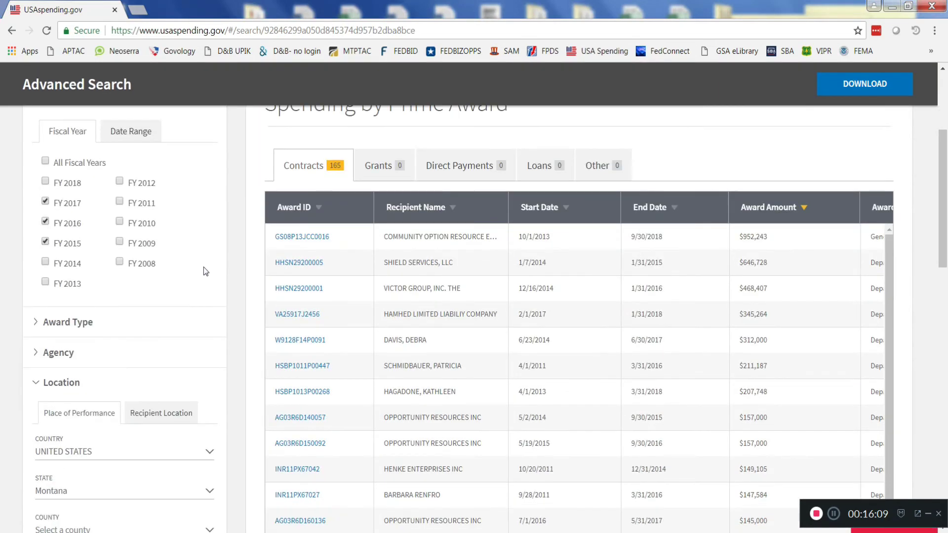
{"action": "scroll", "coordinate": [193, 251], "scroll_direction": "up", "scroll_amount": 2}
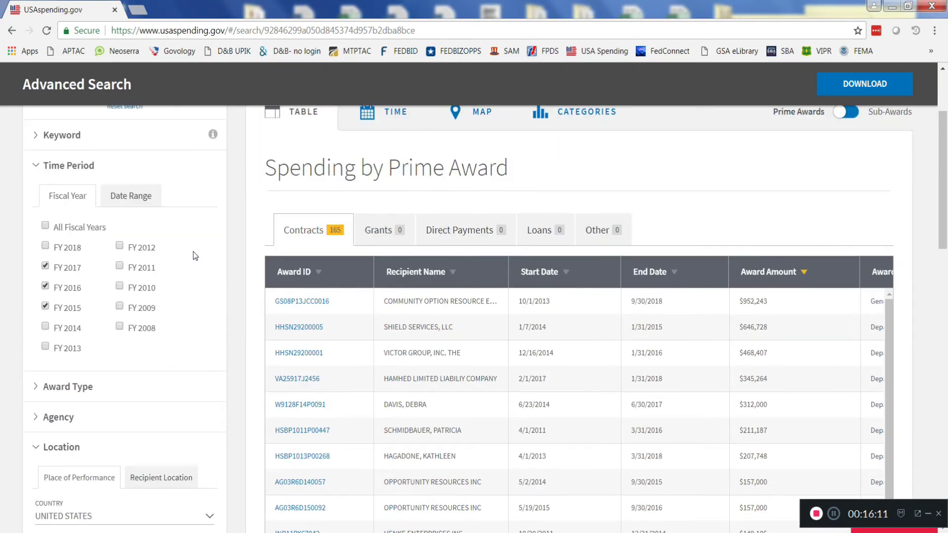
{"action": "scroll", "coordinate": [194, 251], "scroll_direction": "down", "scroll_amount": 5}
{"action": "scroll", "coordinate": [193, 251], "scroll_direction": "up", "scroll_amount": 2}
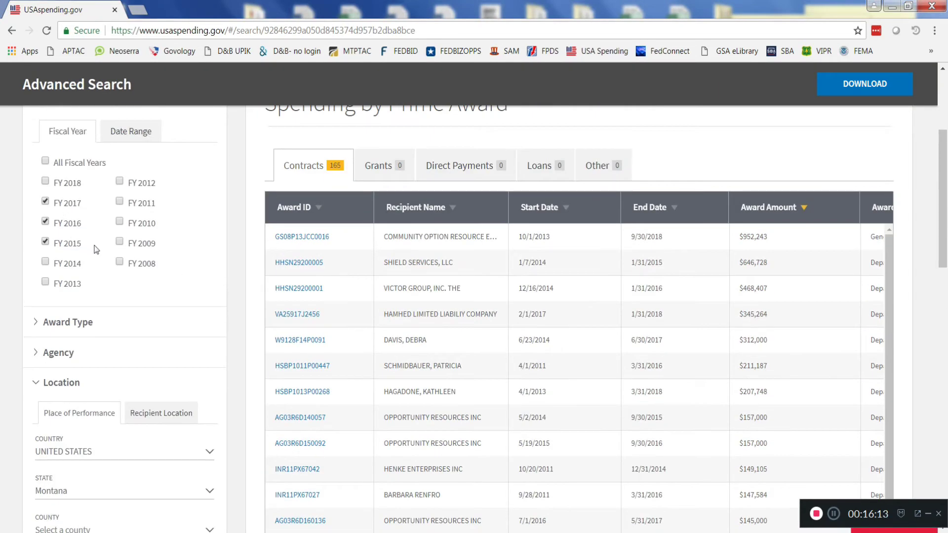
{"action": "scroll", "coordinate": [178, 282], "scroll_direction": "down", "scroll_amount": 1}
{"action": "scroll", "coordinate": [178, 283], "scroll_direction": "down", "scroll_amount": 10}
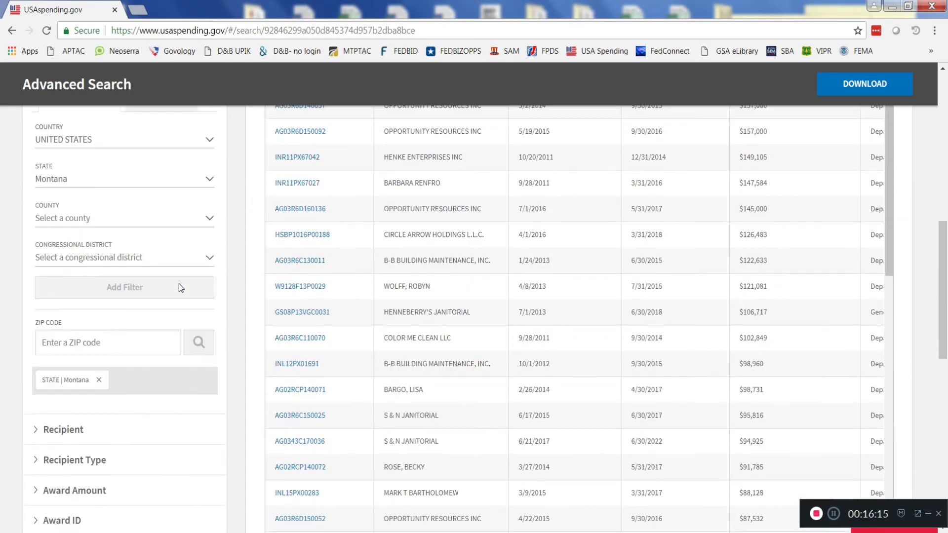
{"action": "scroll", "coordinate": [178, 286], "scroll_direction": "down", "scroll_amount": 2}
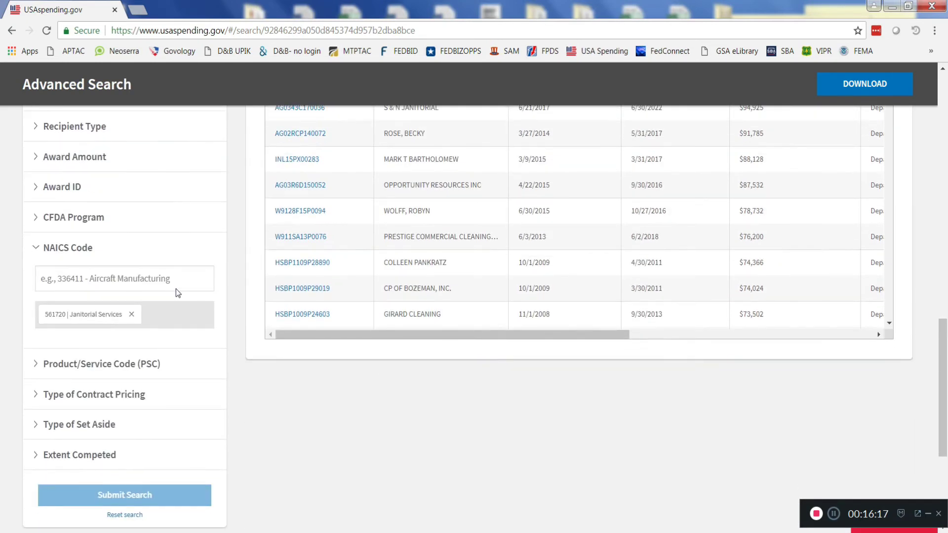
{"action": "left_click", "coordinate": [131, 315]}
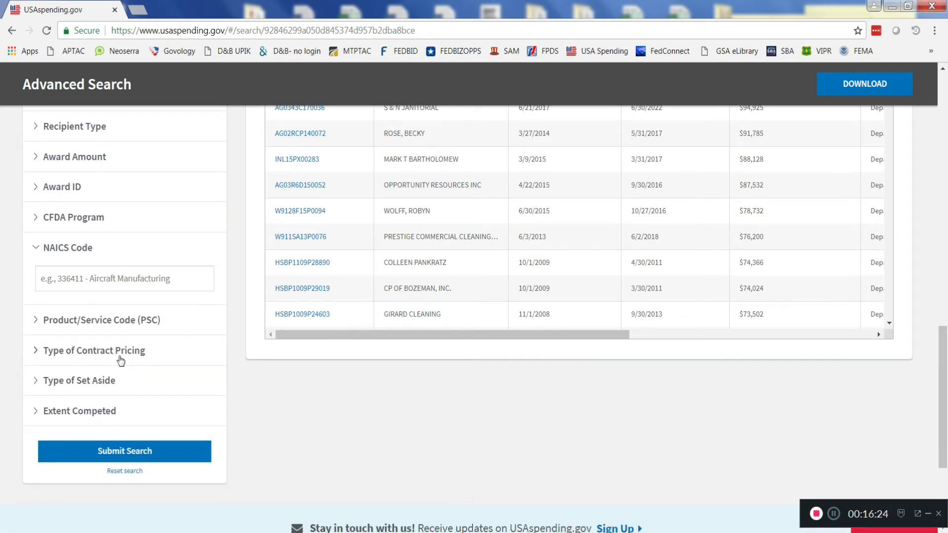
Add the Product/Service Code filter S201 - Housekeeping- Custodial Janitorial and submit the search.
{"action": "left_click", "coordinate": [76, 324]}
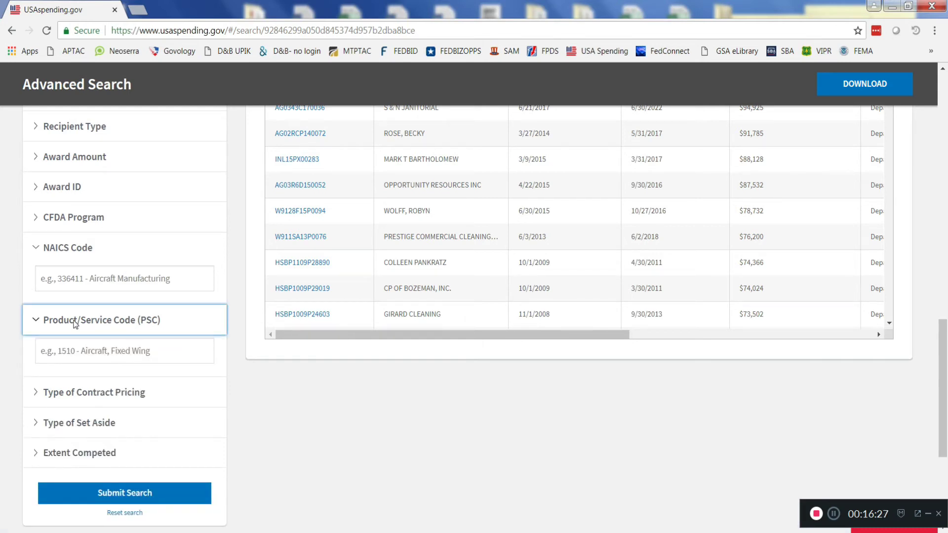
{"action": "left_click", "coordinate": [183, 353]}
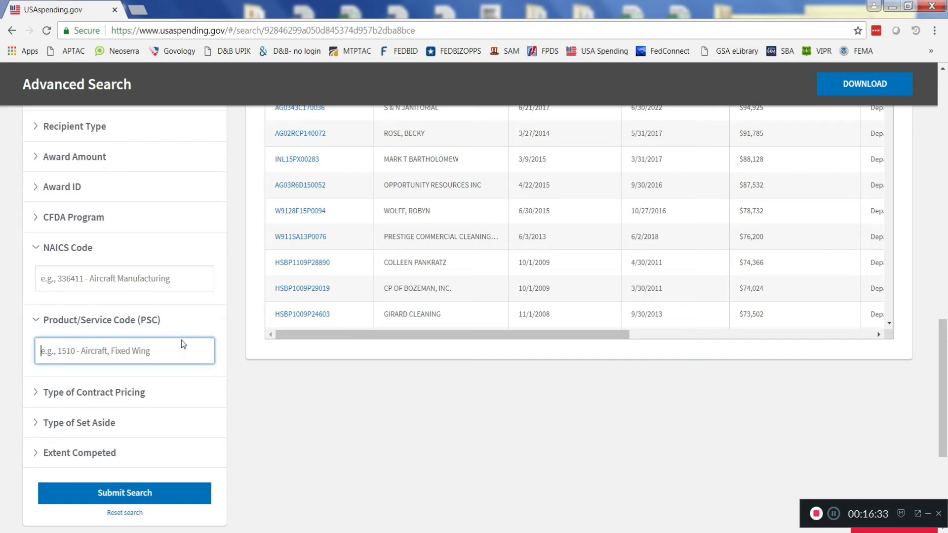
{"action": "type", "text": "S201"}
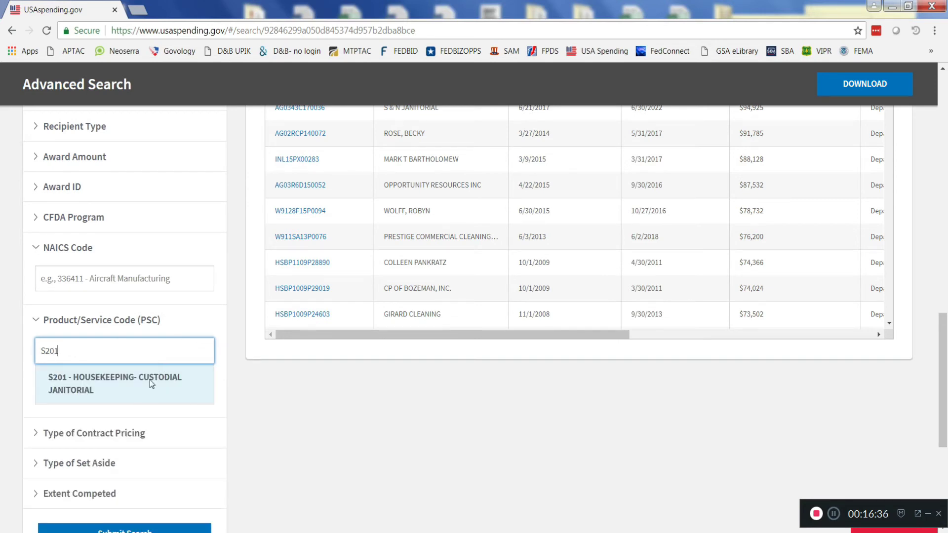
{"action": "left_click", "coordinate": [150, 383]}
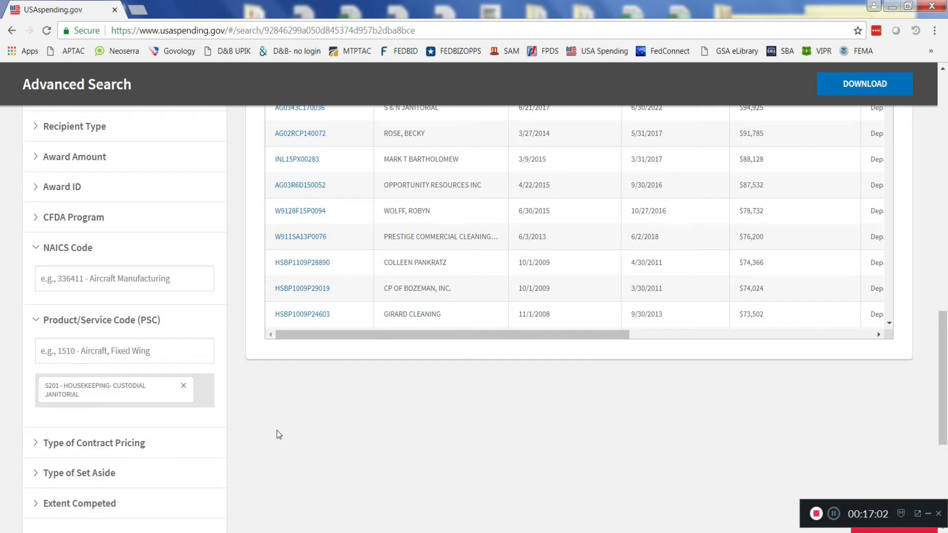
{"action": "scroll", "coordinate": [285, 427], "scroll_direction": "down", "scroll_amount": 2}
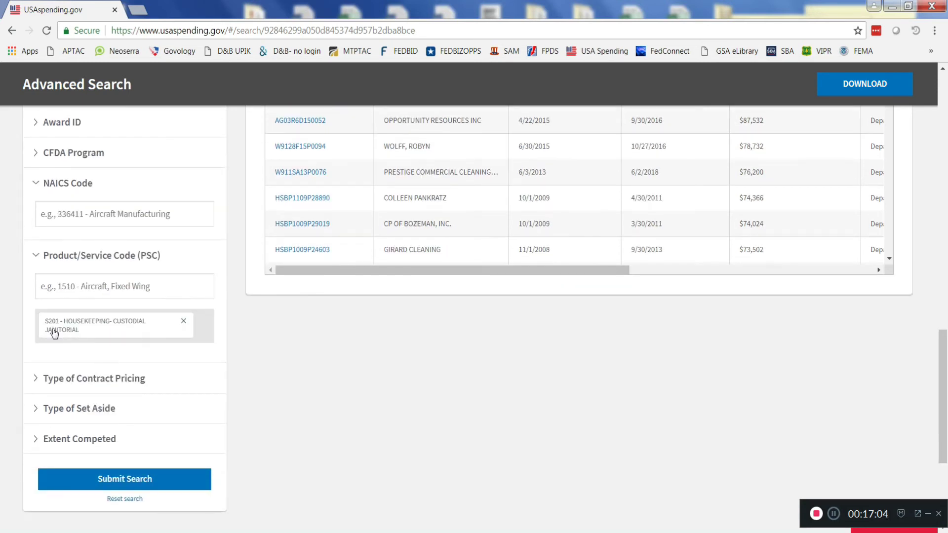
{"action": "left_click", "coordinate": [122, 485]}
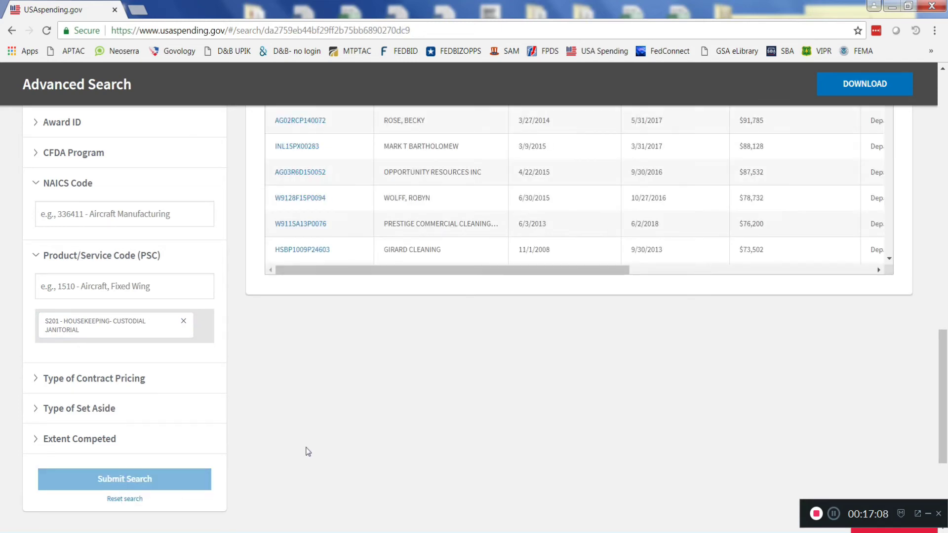
Download the search results as transaction-level data with all available columns, closing the download dialog.
{"action": "scroll", "coordinate": [541, 441], "scroll_direction": "up", "scroll_amount": 5}
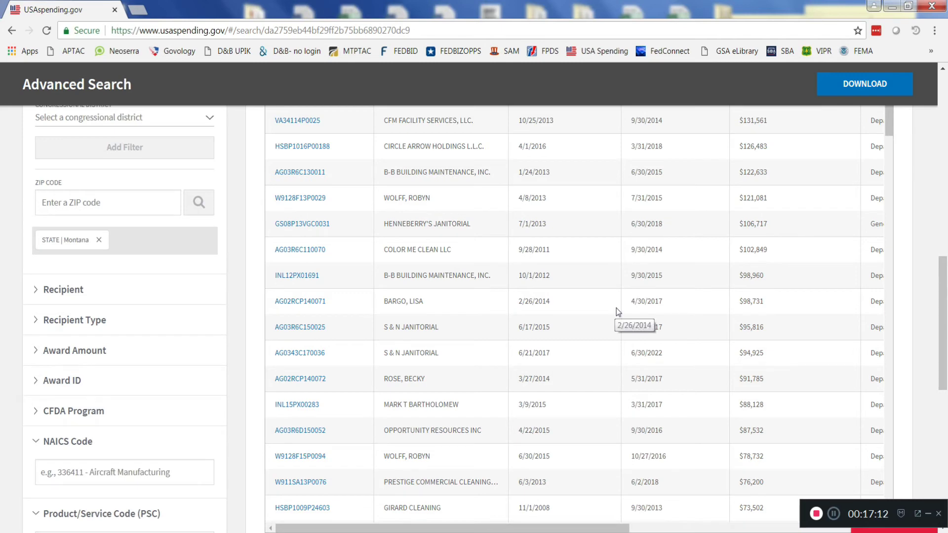
{"action": "scroll", "coordinate": [616, 311], "scroll_direction": "up", "scroll_amount": 3}
{"action": "scroll", "coordinate": [616, 311], "scroll_direction": "up", "scroll_amount": 2}
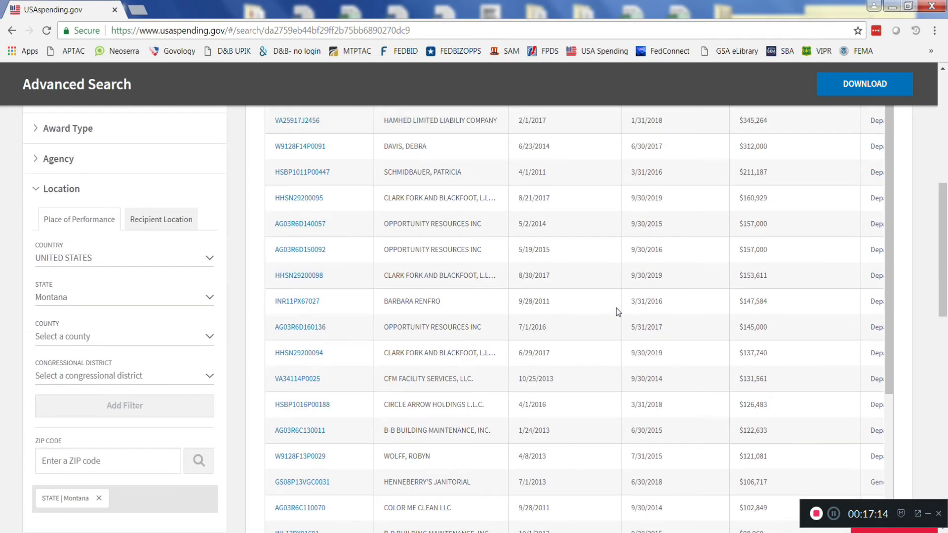
{"action": "scroll", "coordinate": [680, 280], "scroll_direction": "up", "scroll_amount": 1}
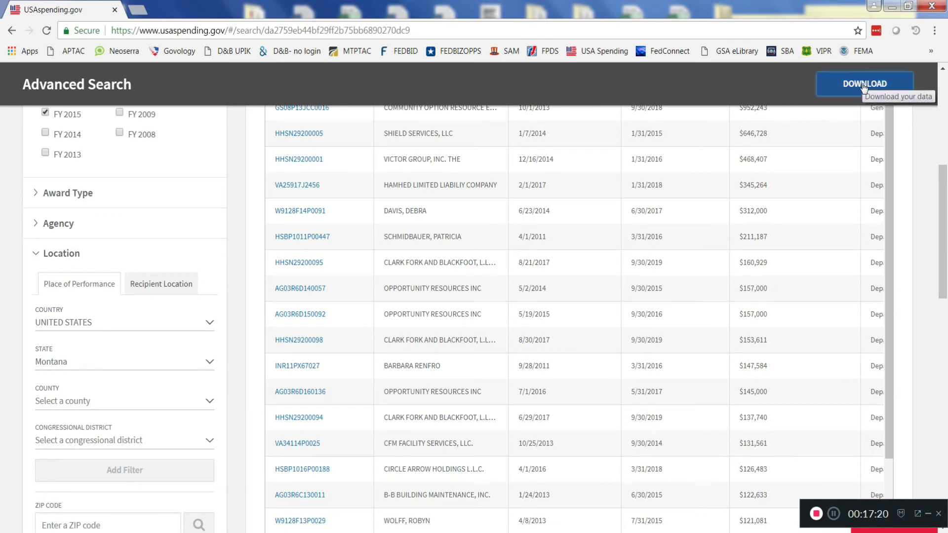
{"action": "left_click", "coordinate": [865, 89]}
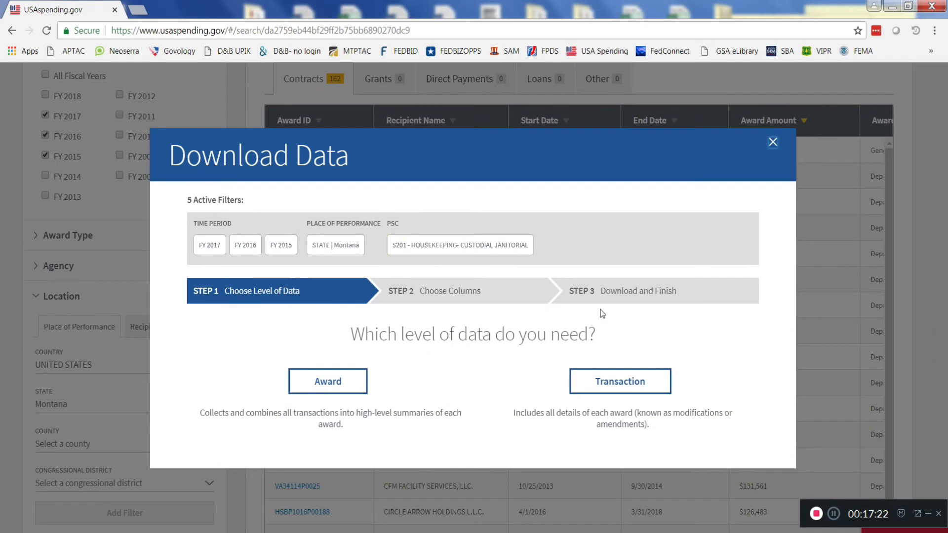
{"action": "left_click", "coordinate": [614, 390]}
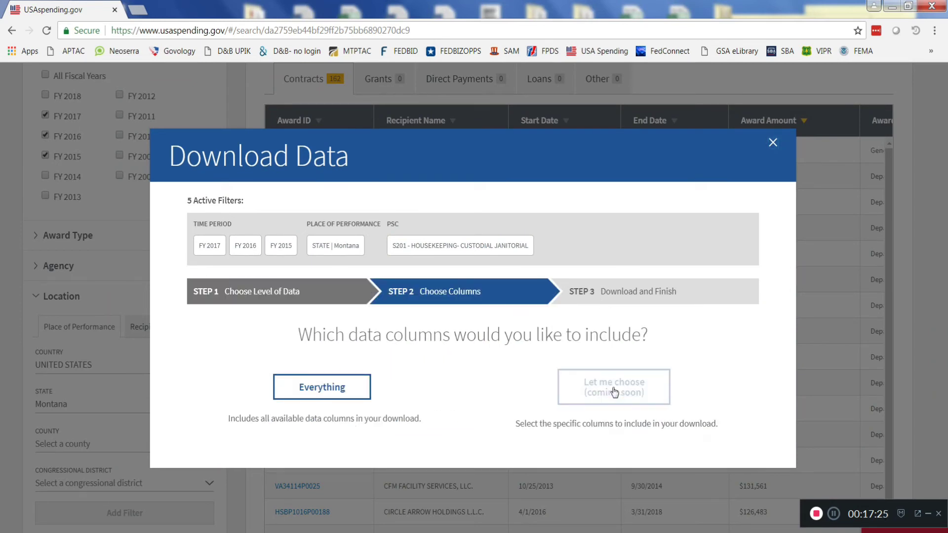
{"action": "left_click", "coordinate": [333, 393]}
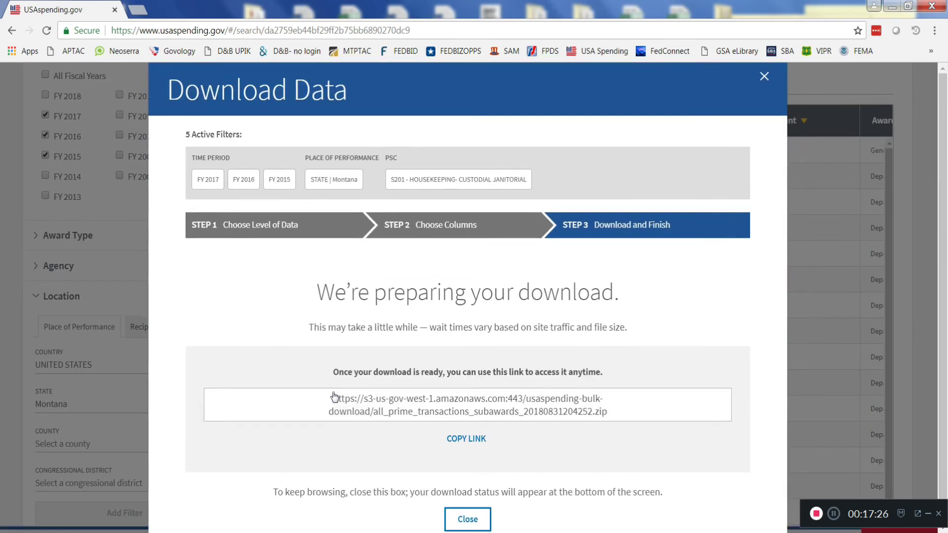
{"action": "left_click", "coordinate": [764, 78]}
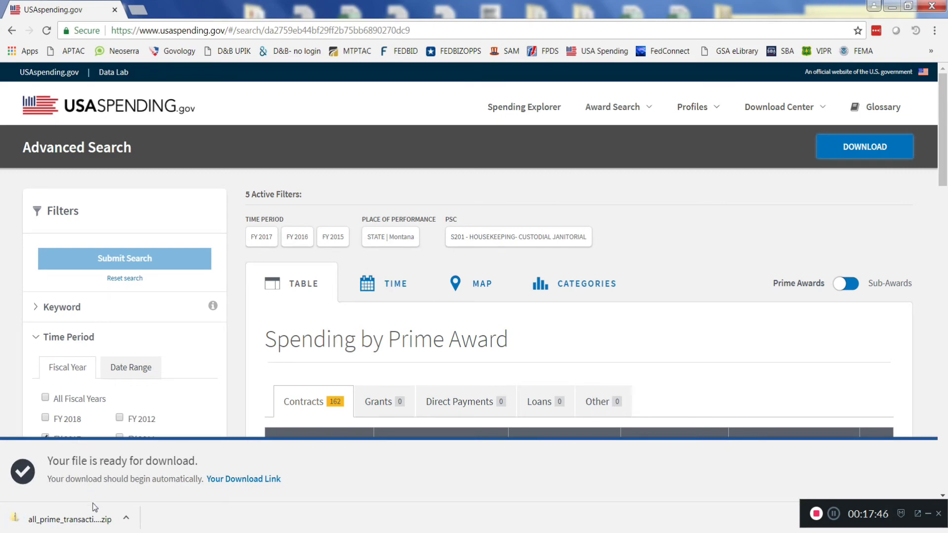
Open all_contracts_prime_transactions_1 from the downloaded zip archive in Excel and copy the entire worksheet.
{"action": "left_click", "coordinate": [69, 519]}
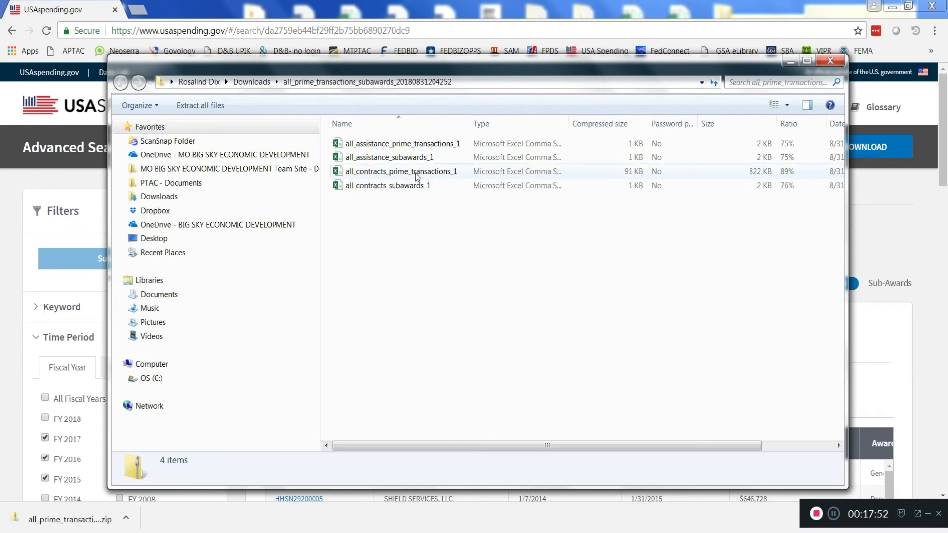
{"action": "double_click", "coordinate": [415, 173]}
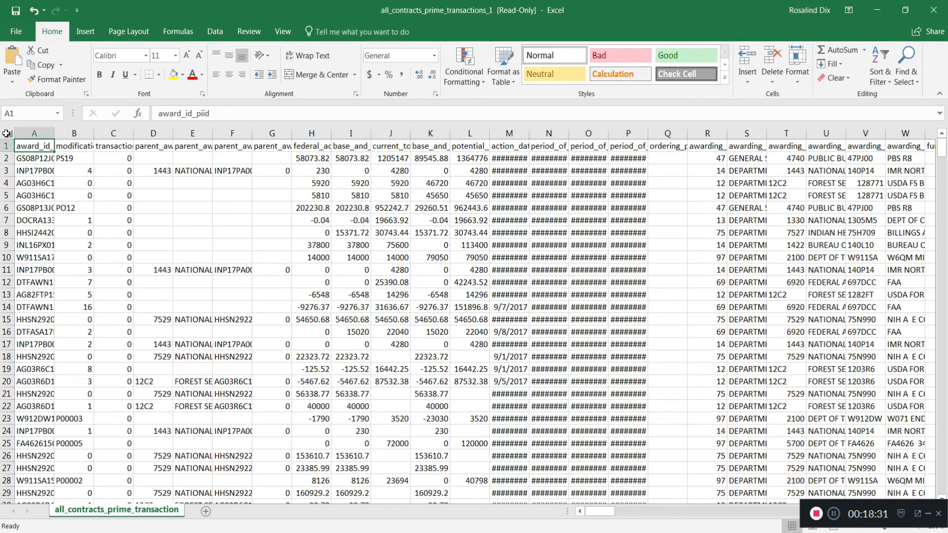
{"action": "left_click", "coordinate": [7, 133]}
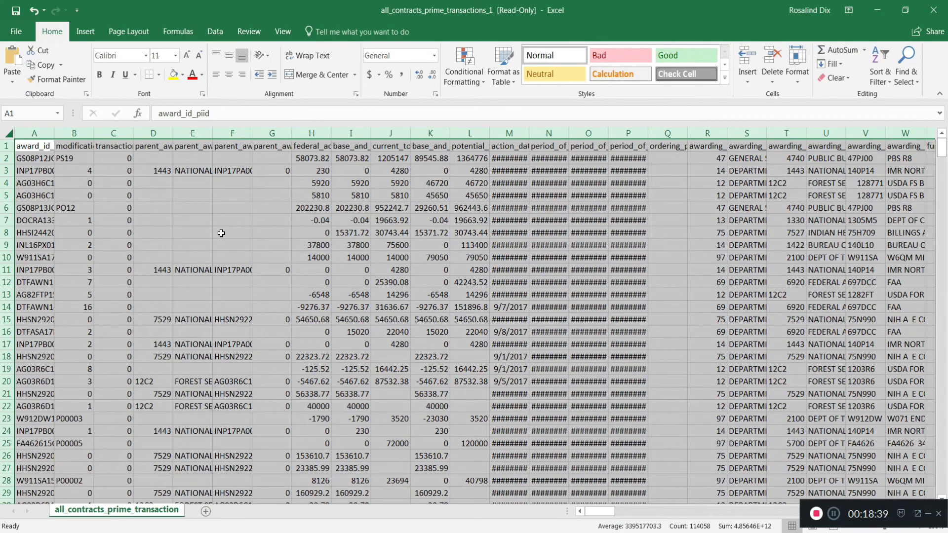
{"action": "right_click", "coordinate": [191, 243]}
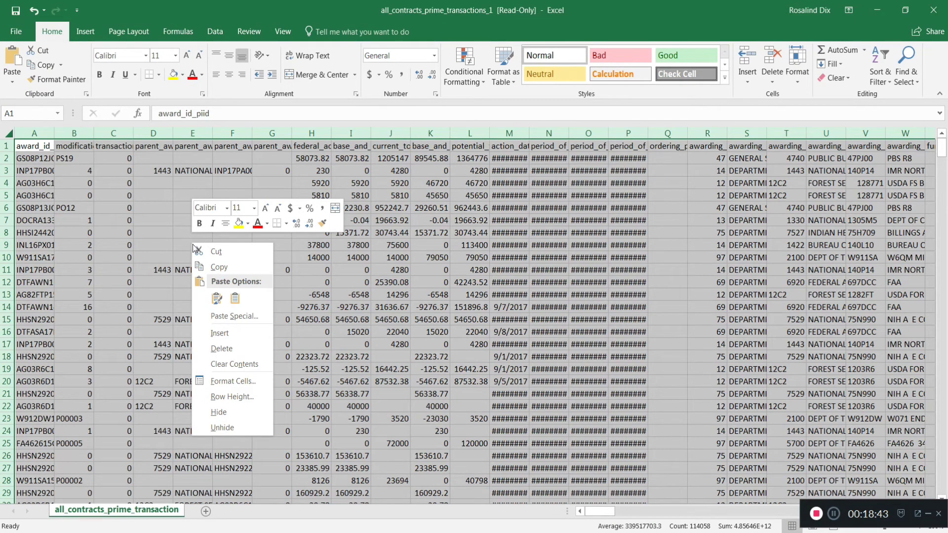
{"action": "left_click", "coordinate": [229, 267]}
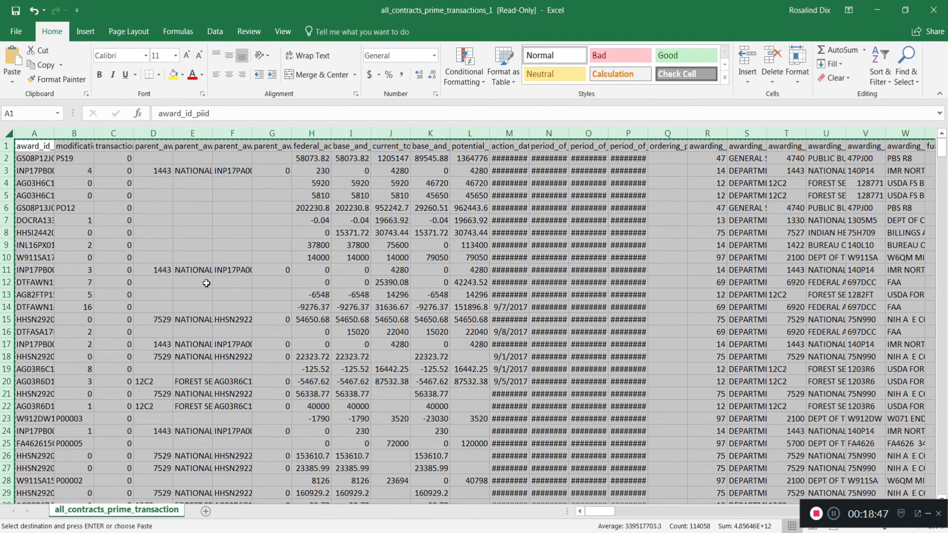
Switch to the Janitorial Pivot workbook, add a new worksheet, and paste the copied data as values starting at cell A1.
{"action": "left_click", "coordinate": [882, 11]}
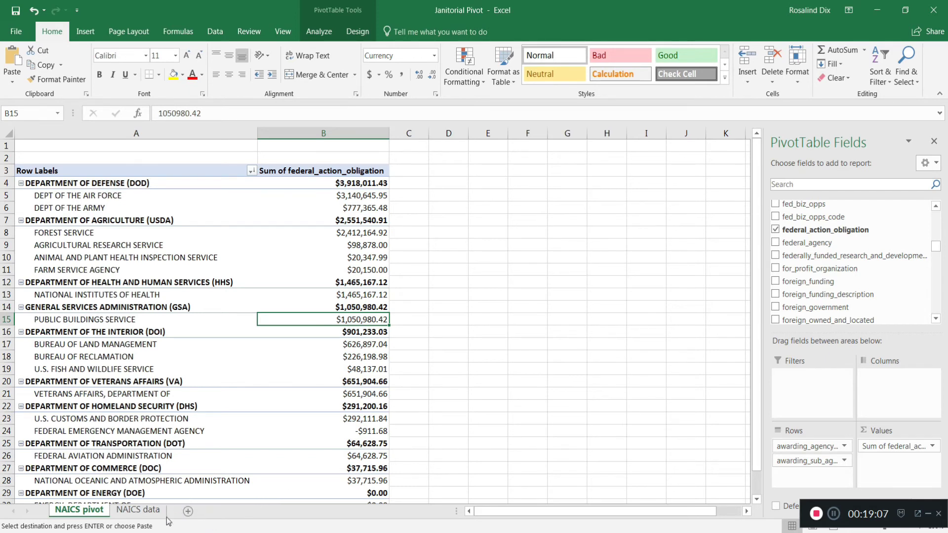
{"action": "left_click", "coordinate": [188, 514]}
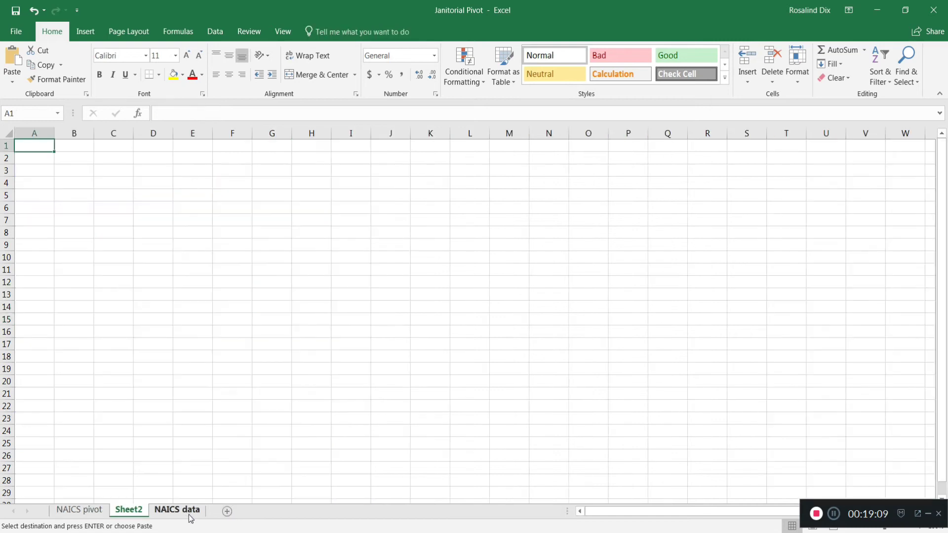
{"action": "right_click", "coordinate": [33, 146]}
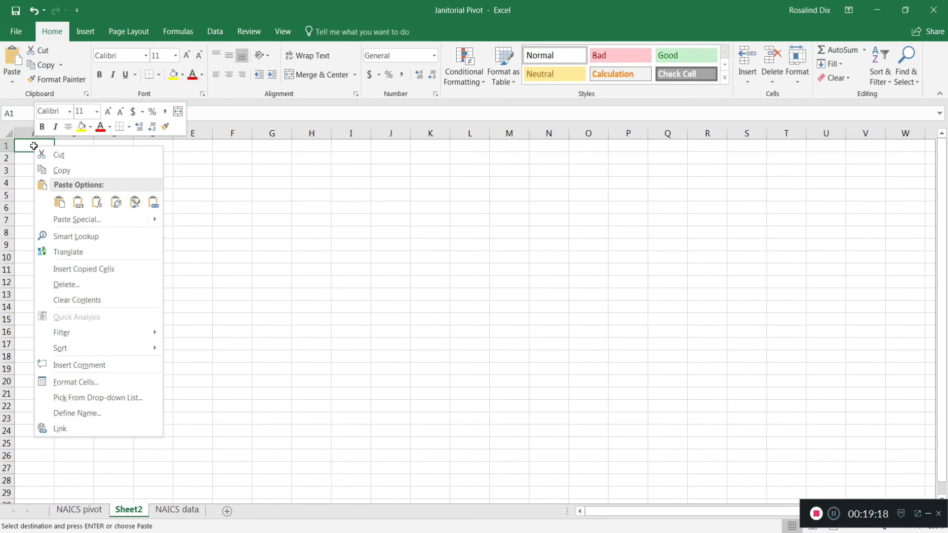
{"action": "left_click", "coordinate": [78, 203]}
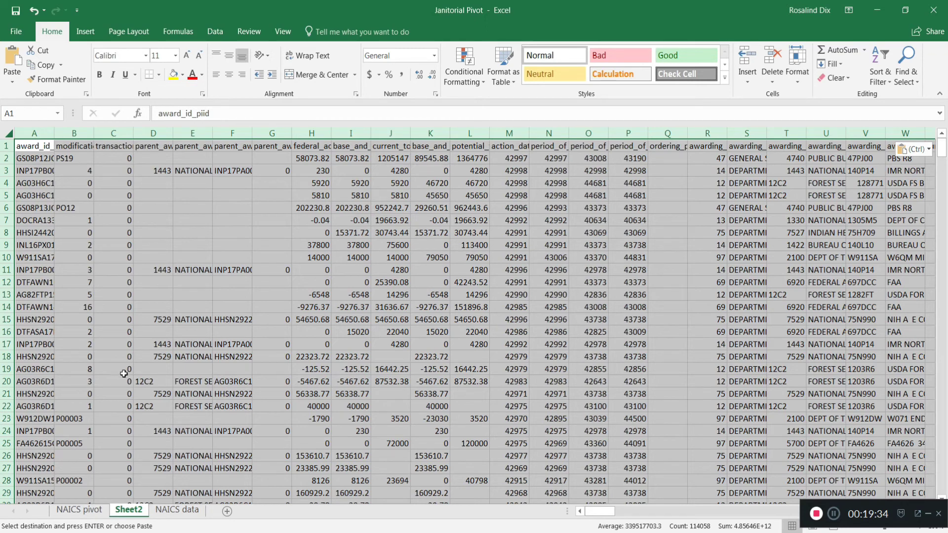
{"action": "left_click", "coordinate": [128, 406]}
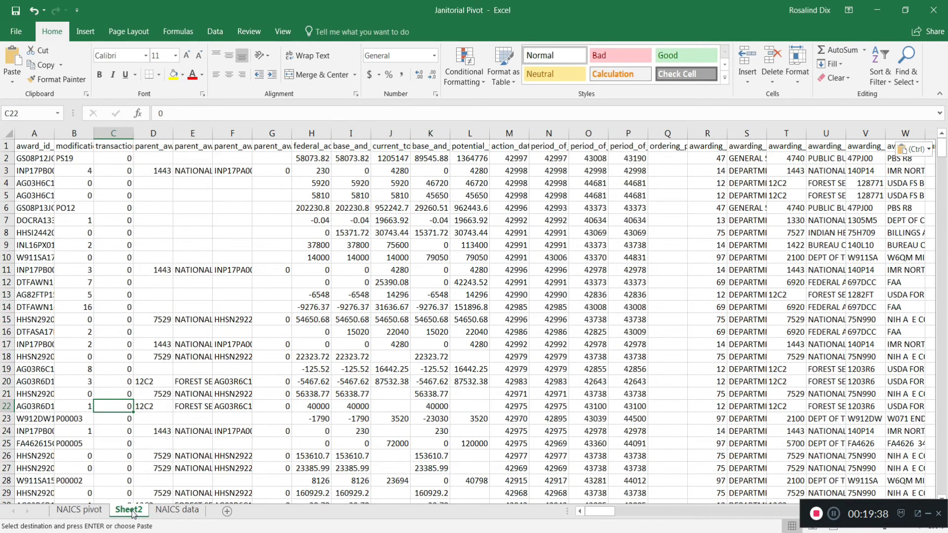
Rename the new worksheet holding the pasted contract data as PSC data.
{"action": "right_click", "coordinate": [133, 513]}
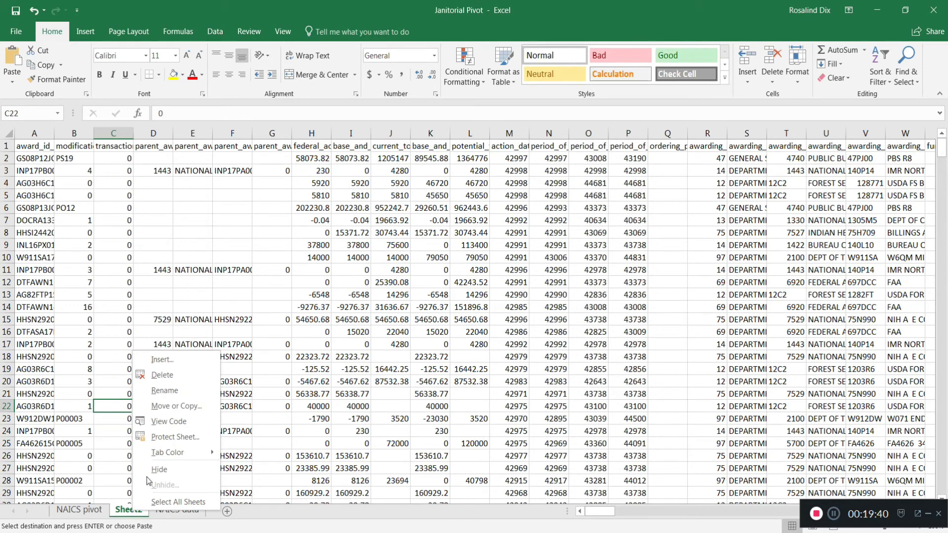
{"action": "left_click", "coordinate": [169, 390]}
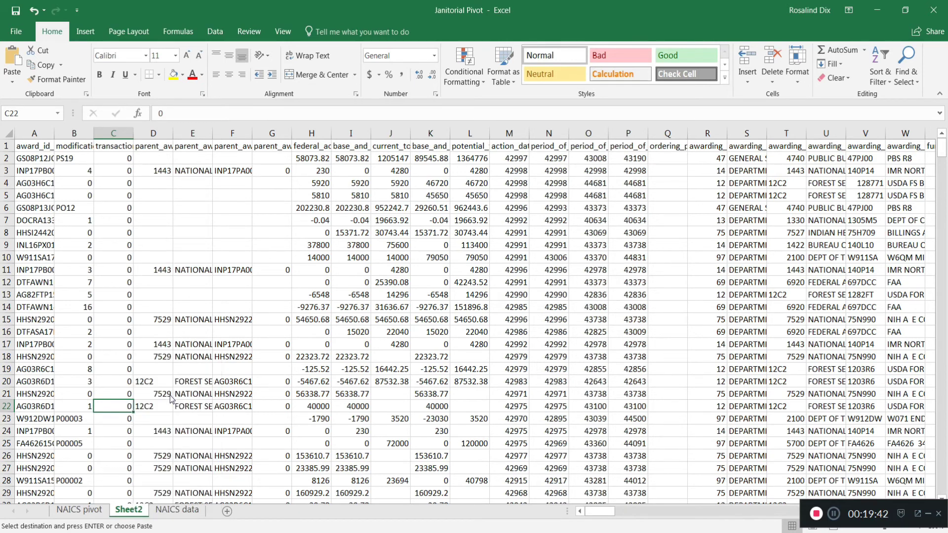
{"action": "double_click", "coordinate": [168, 396]}
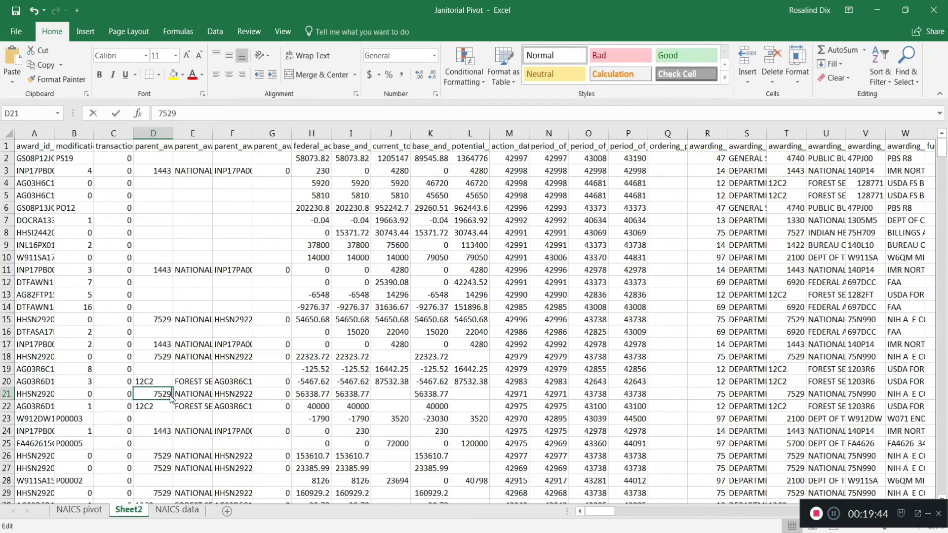
{"action": "right_click", "coordinate": [140, 514]}
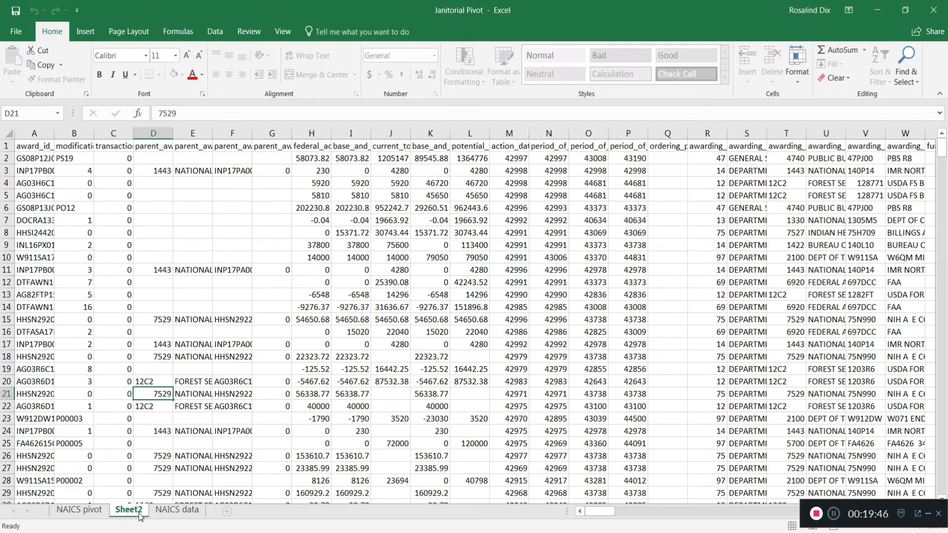
{"action": "left_click", "coordinate": [171, 393]}
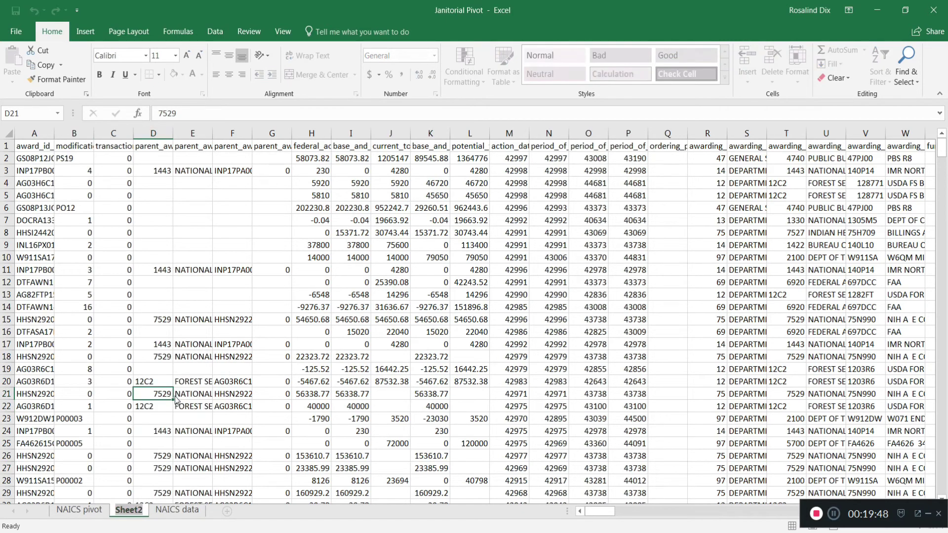
{"action": "type", "text": "PS"}
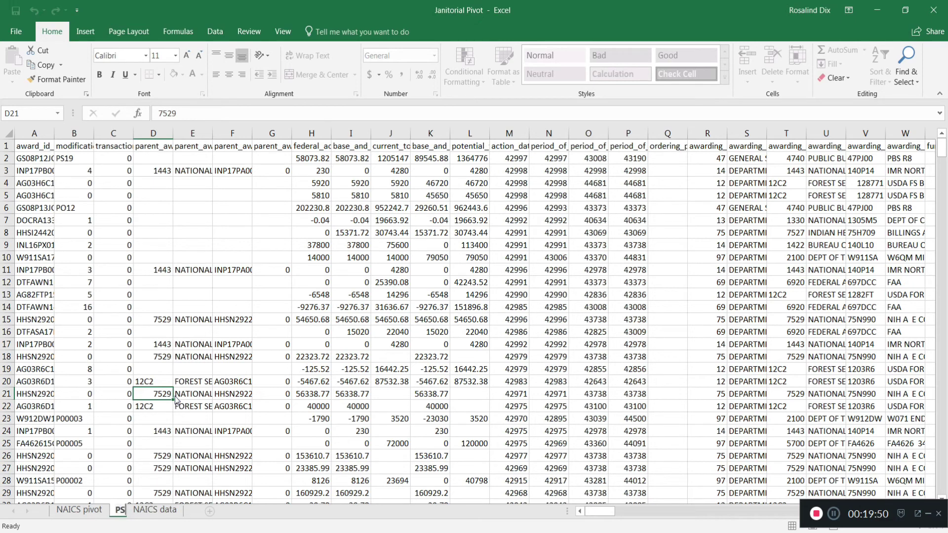
{"action": "type", "text": "C data"}
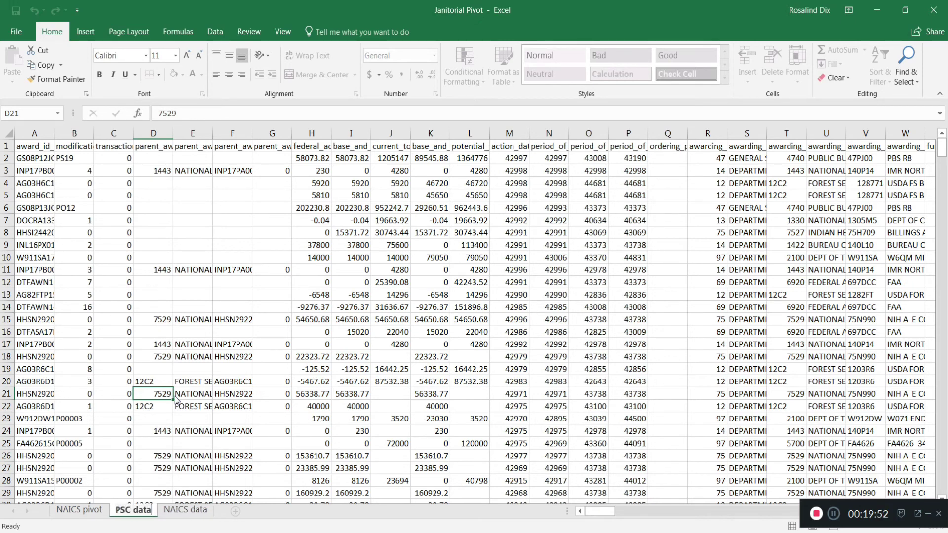
{"action": "key", "text": "Return"}
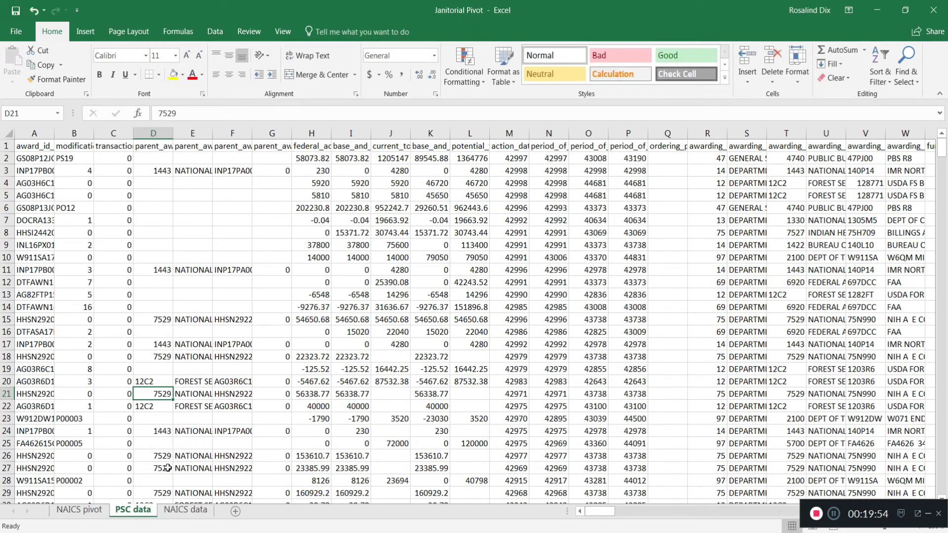
Create a PivotTable on a new worksheet from the PSC data range $A$1:$IX$536.
{"action": "left_click_drag", "start_coordinate": [148, 467], "coordinate": [148, 455]}
{"action": "left_click", "coordinate": [125, 270]}
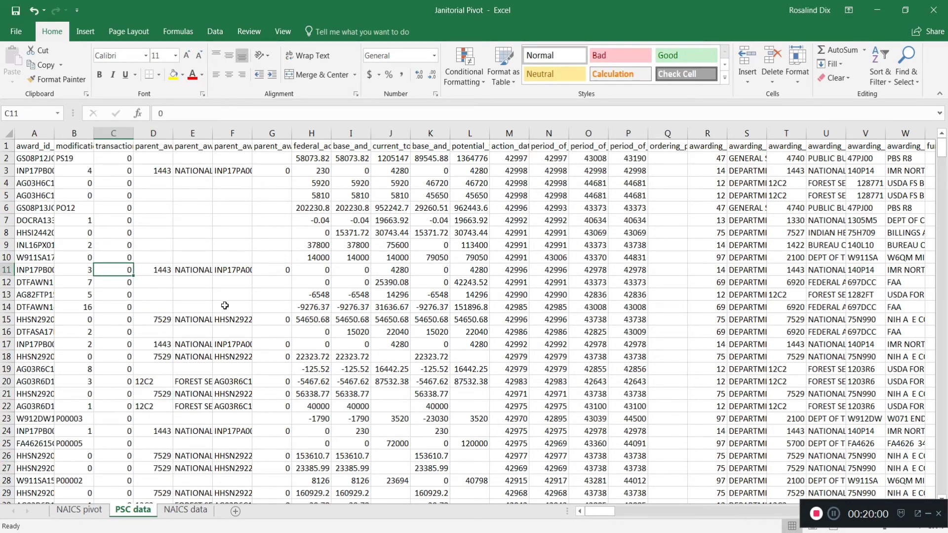
{"action": "left_click", "coordinate": [88, 32]}
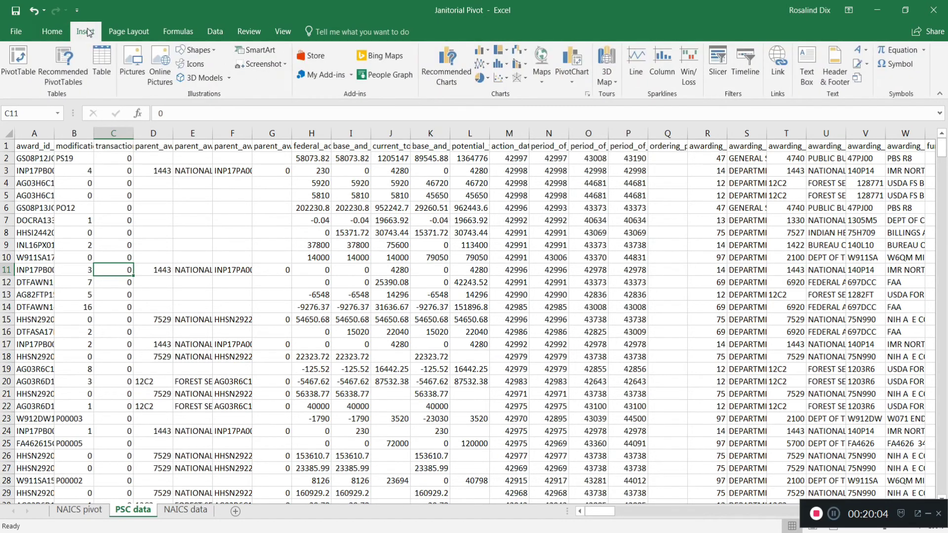
{"action": "left_click", "coordinate": [25, 67]}
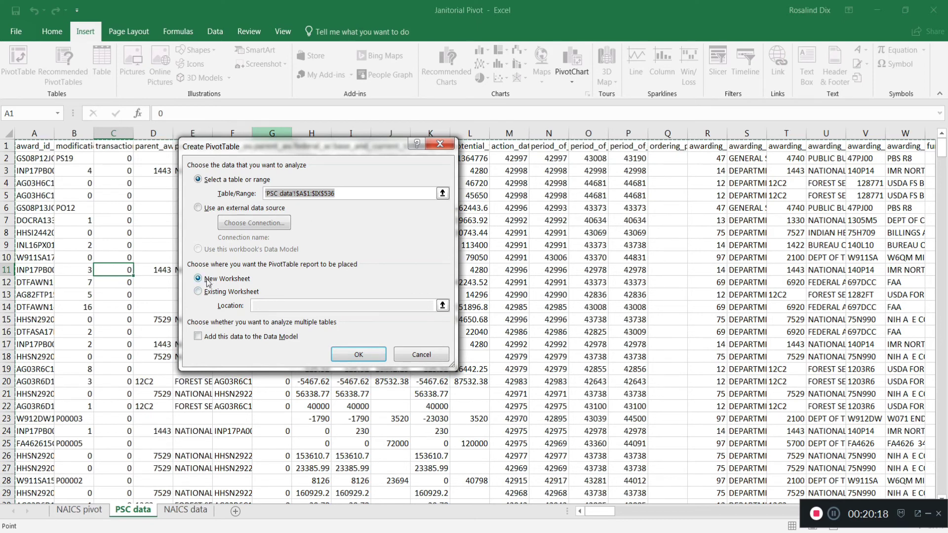
{"action": "left_click", "coordinate": [368, 356]}
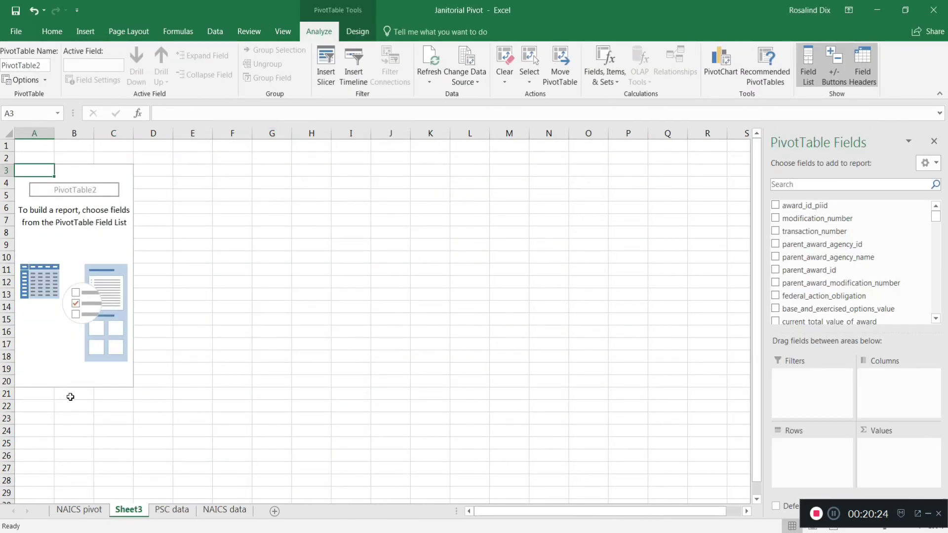
Rename the new PivotTable worksheet as PSC pivot.
{"action": "right_click", "coordinate": [131, 514]}
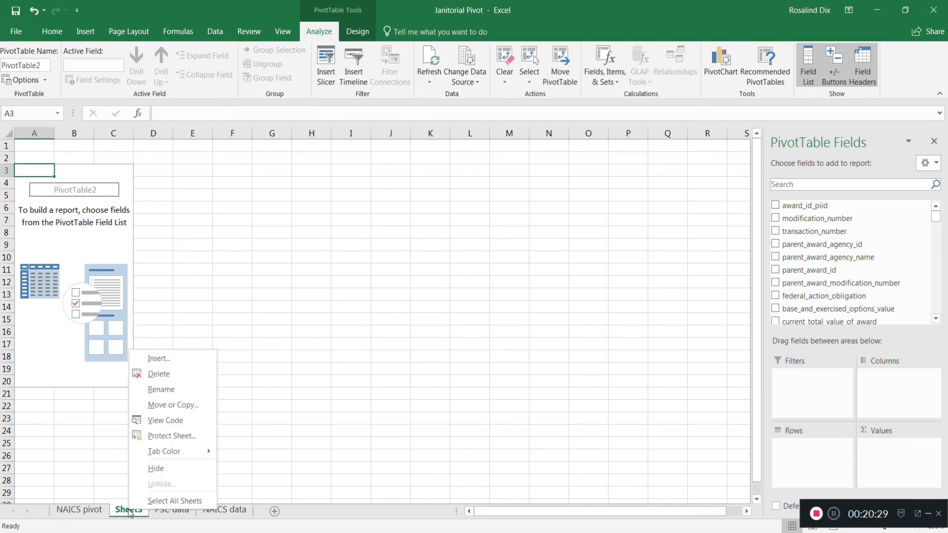
{"action": "left_click", "coordinate": [173, 392]}
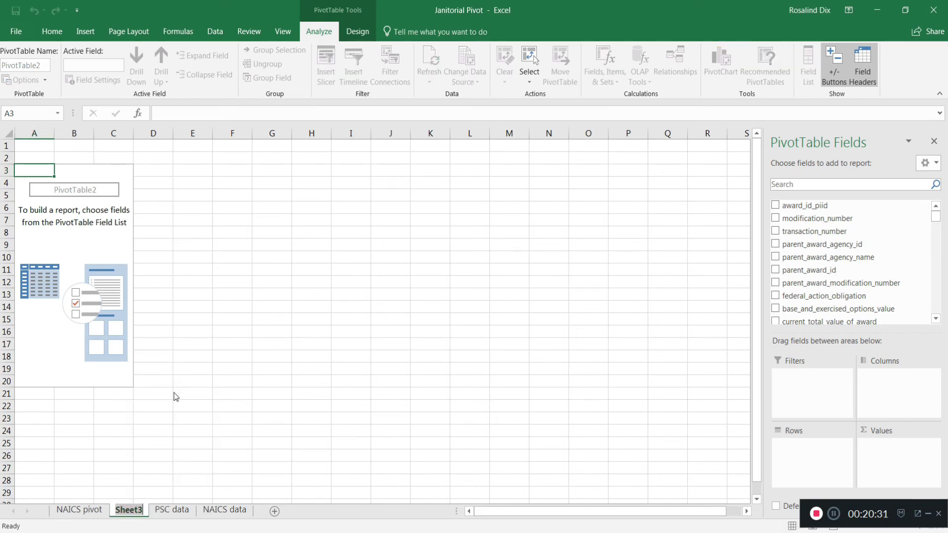
{"action": "type", "text": "PSC"}
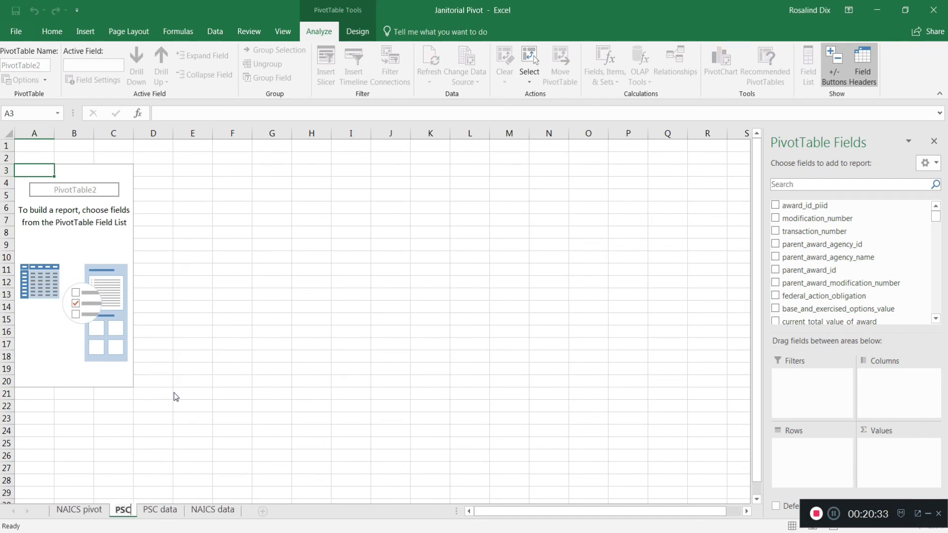
{"action": "type", "text": " pivot"}
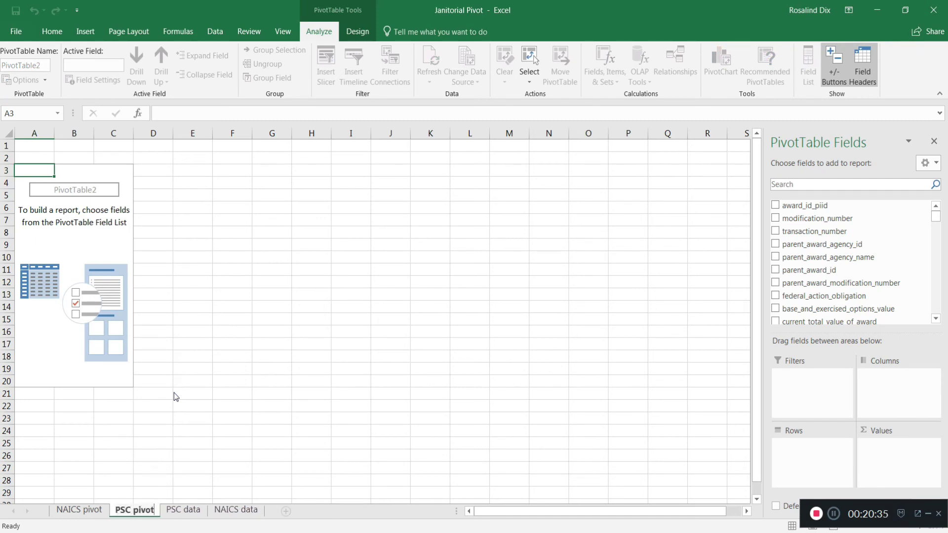
{"action": "key", "text": "Return"}
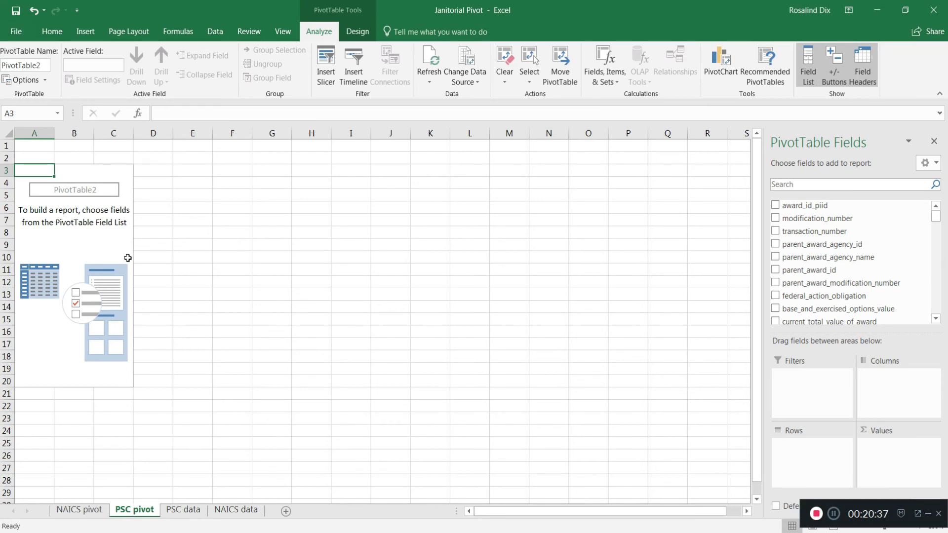
Order the PivotTable field list alphabetically from A to Z.
{"action": "left_click", "coordinate": [127, 258]}
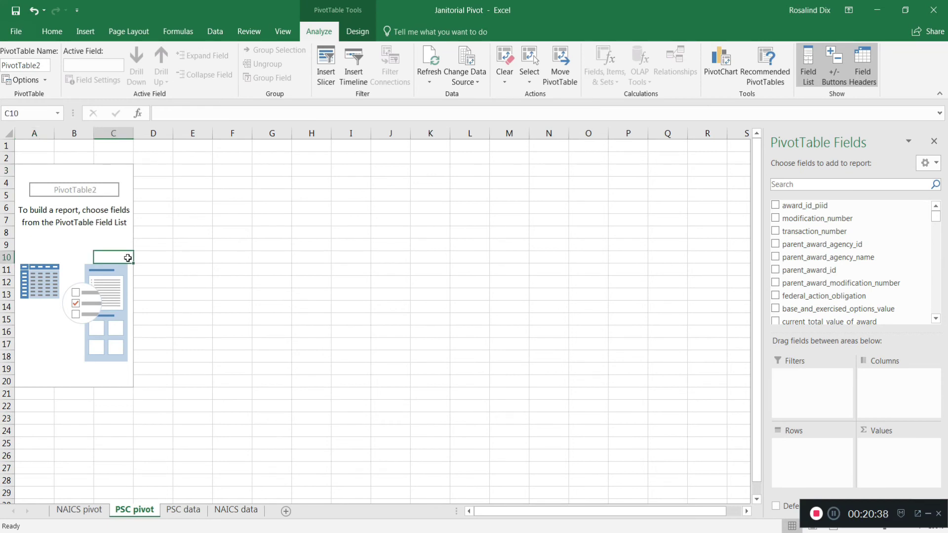
{"action": "left_click", "coordinate": [936, 164]}
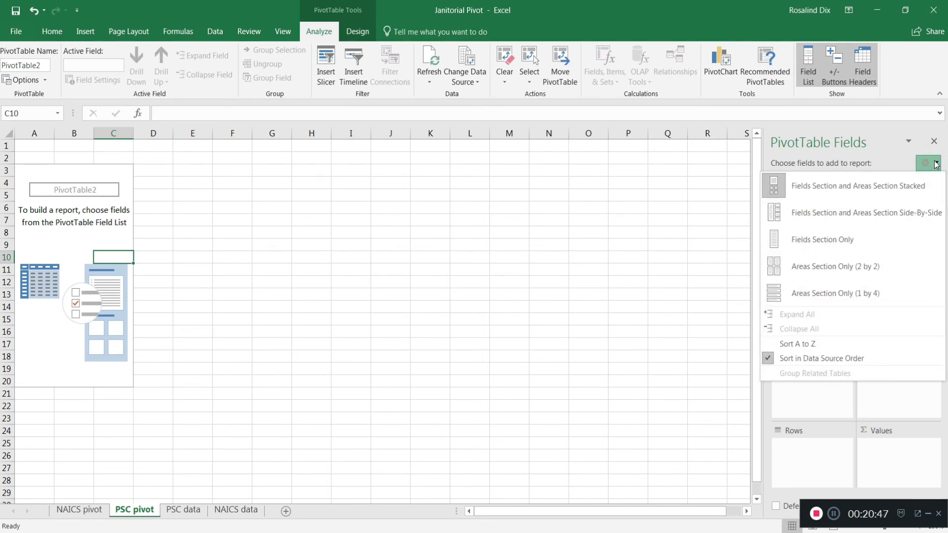
{"action": "left_click", "coordinate": [847, 347]}
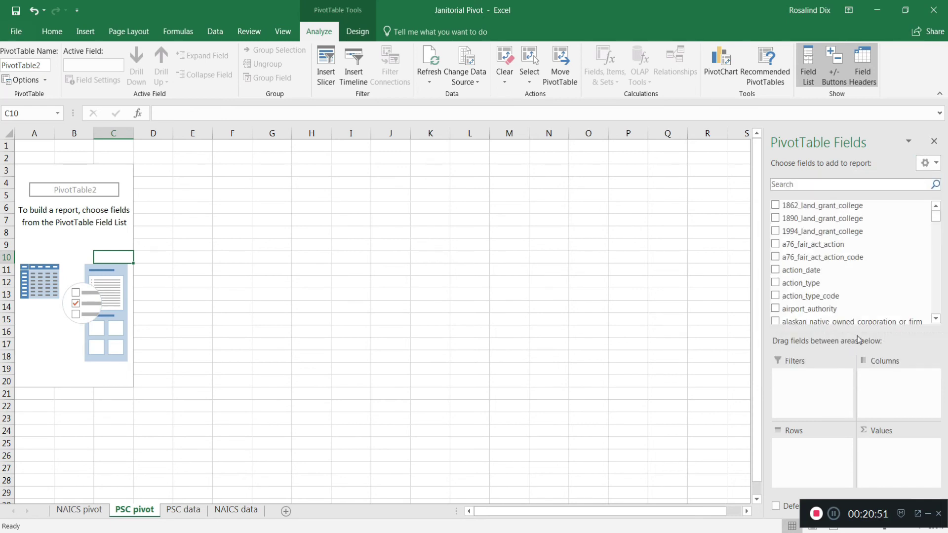
Add awarding_agency_name as a row field of the PivotTable, with awarding_sub_agency_name nested beneath it.
{"action": "scroll", "coordinate": [939, 220], "scroll_direction": "down", "scroll_amount": 2}
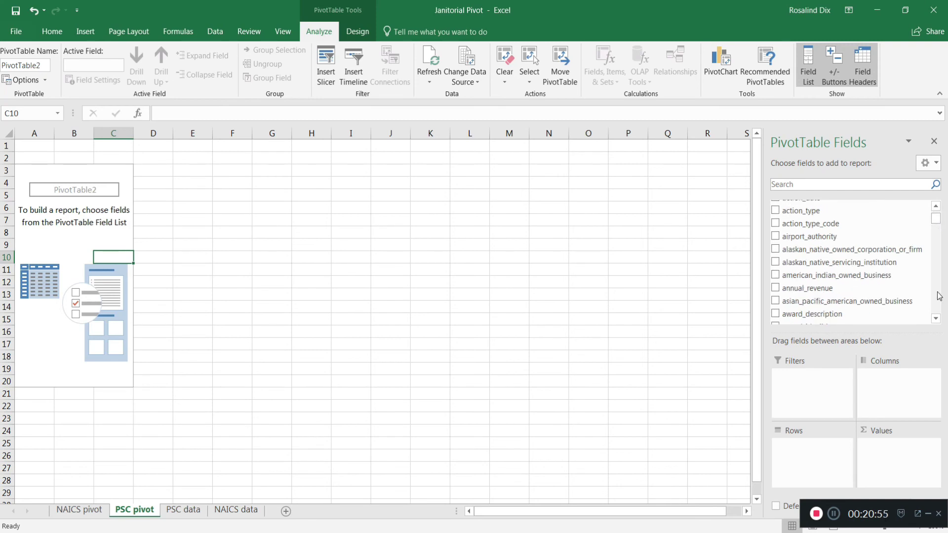
{"action": "left_click", "coordinate": [934, 318]}
{"action": "left_click", "coordinate": [933, 322]}
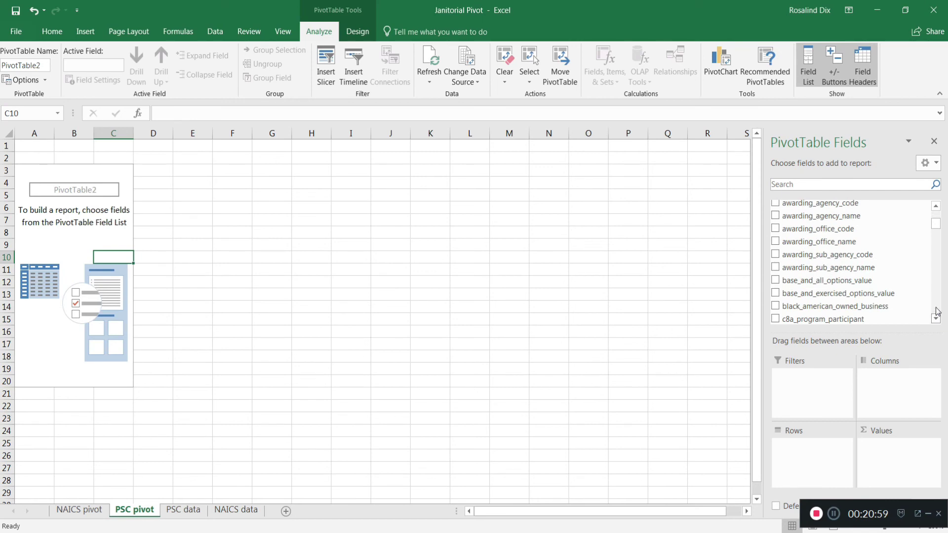
{"action": "left_click_drag", "start_coordinate": [839, 219], "coordinate": [809, 449]}
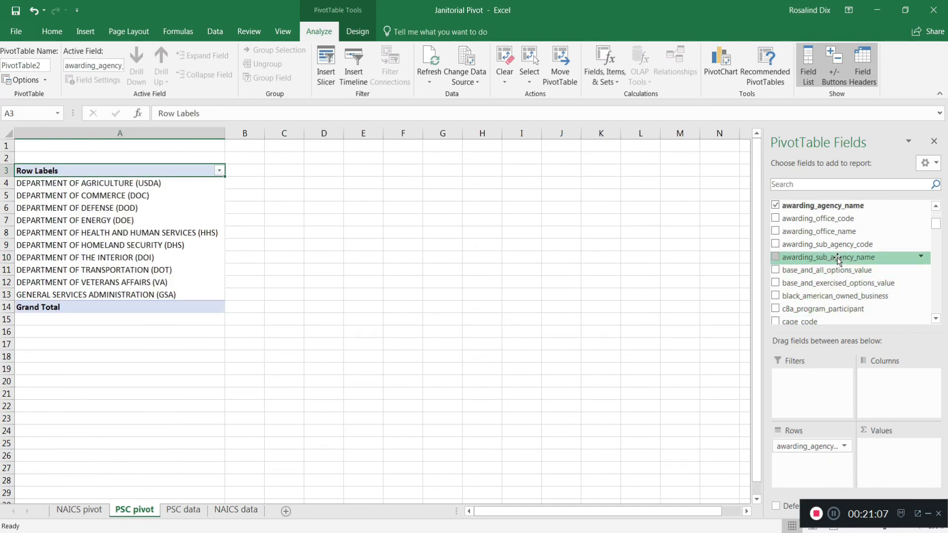
{"action": "left_click_drag", "start_coordinate": [837, 261], "coordinate": [823, 469]}
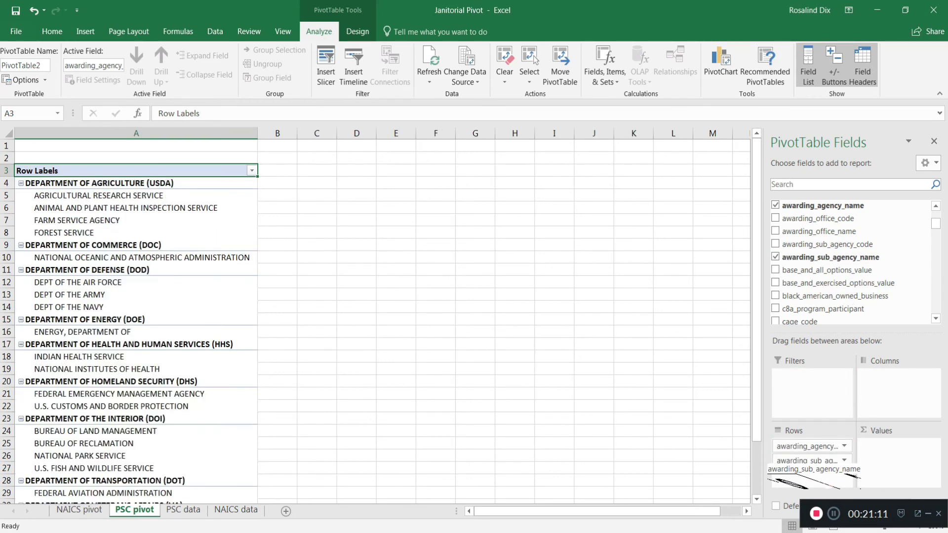
Add federal_action_obligation to the PivotTable's values as a sum.
{"action": "scroll", "coordinate": [941, 242], "scroll_direction": "down", "scroll_amount": 9}
{"action": "scroll", "coordinate": [941, 242], "scroll_direction": "down", "scroll_amount": 10}
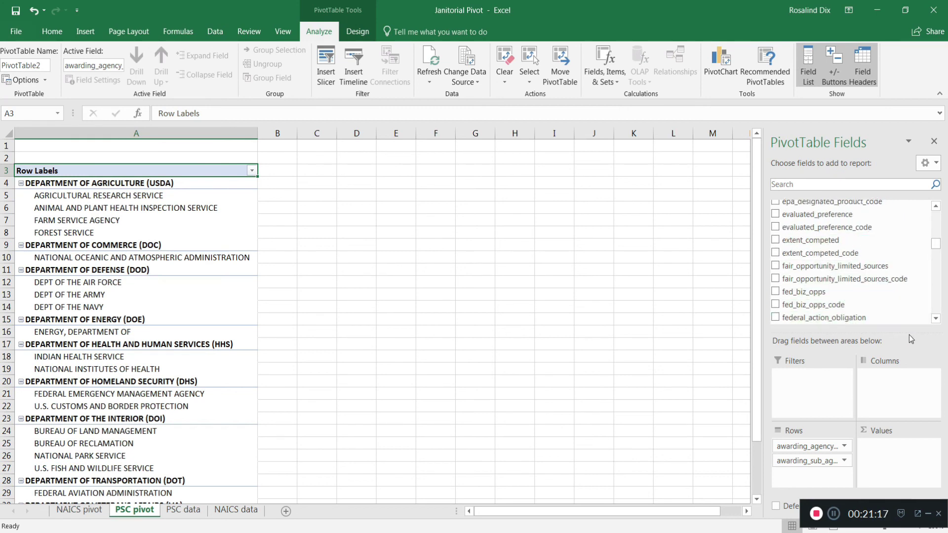
{"action": "left_click", "coordinate": [935, 318]}
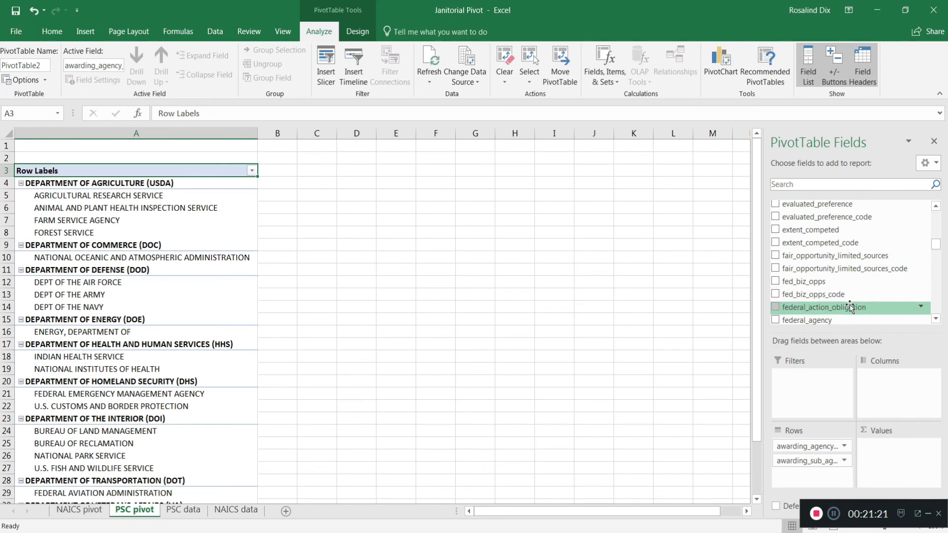
{"action": "left_click_drag", "start_coordinate": [850, 308], "coordinate": [852, 449]}
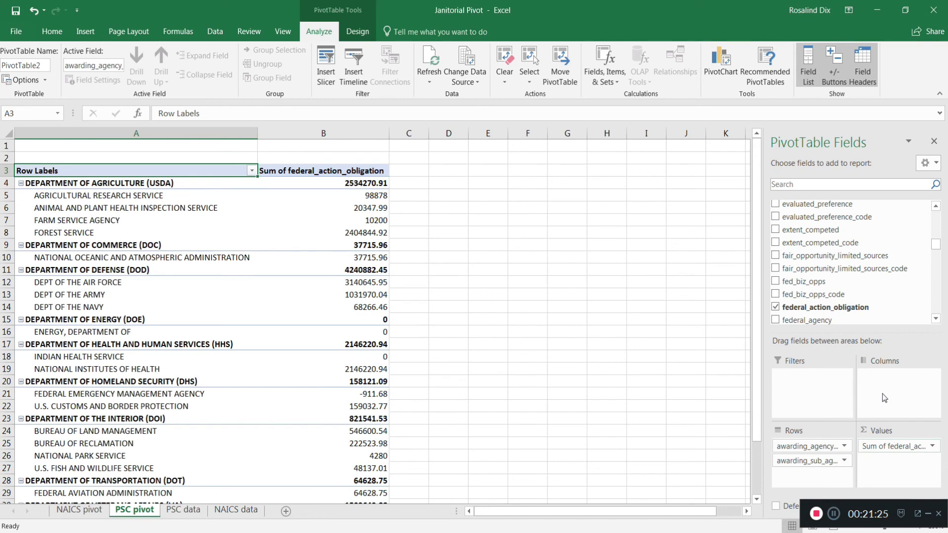
Sort the departments in the PivotTable by their summed obligations from largest to smallest.
{"action": "left_click", "coordinate": [340, 184]}
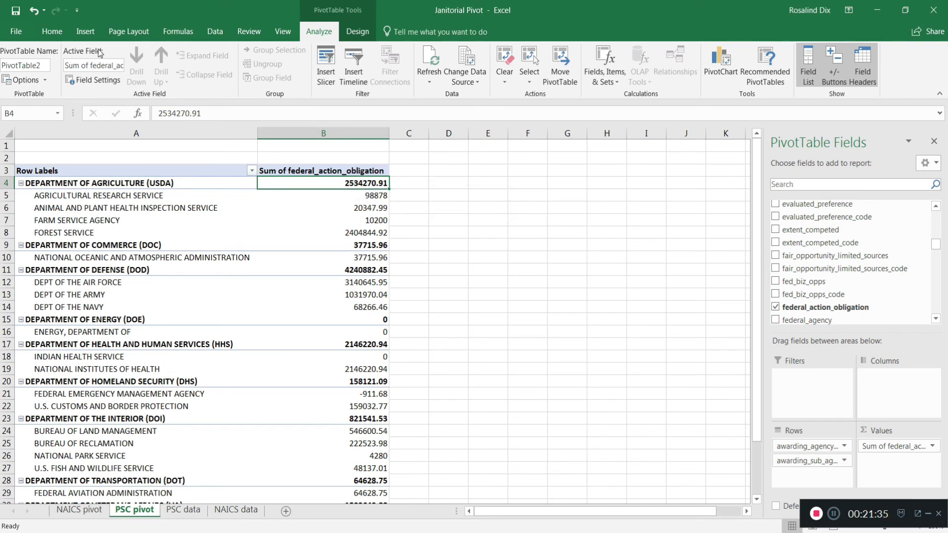
{"action": "left_click", "coordinate": [52, 33]}
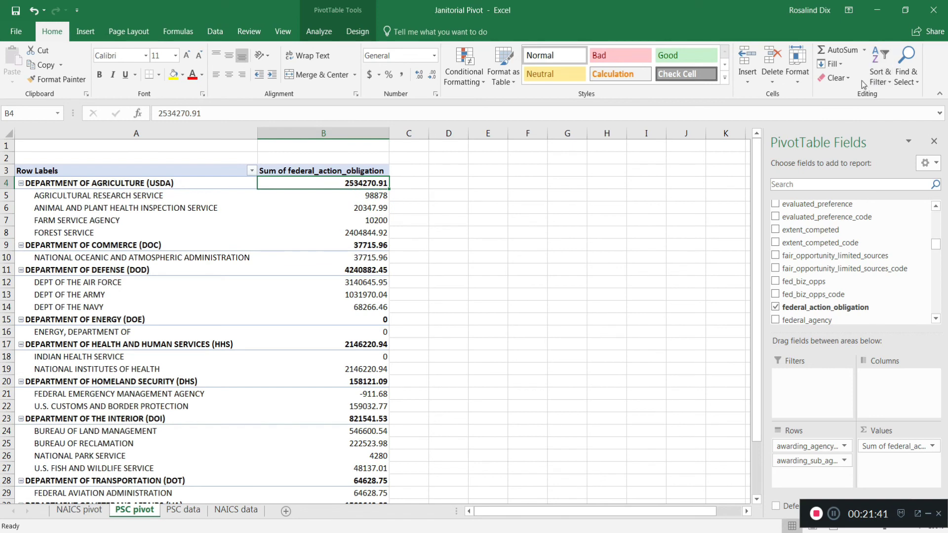
{"action": "right_click", "coordinate": [363, 184]}
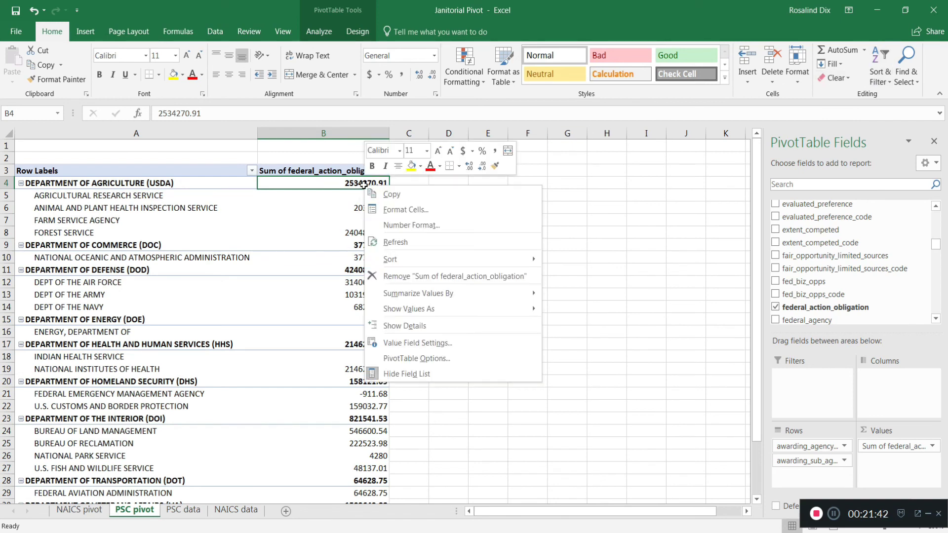
{"action": "mouse_move", "coordinate": [437, 262]}
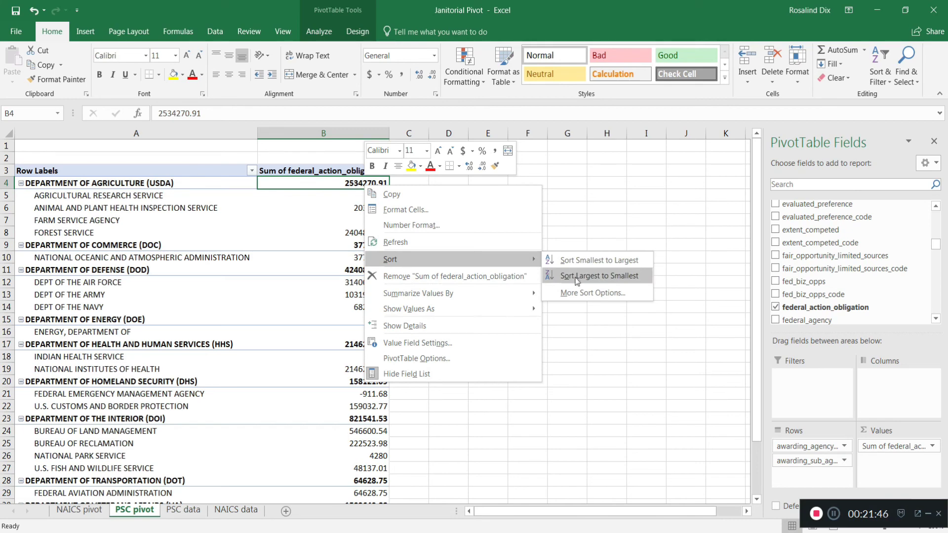
{"action": "left_click", "coordinate": [576, 276]}
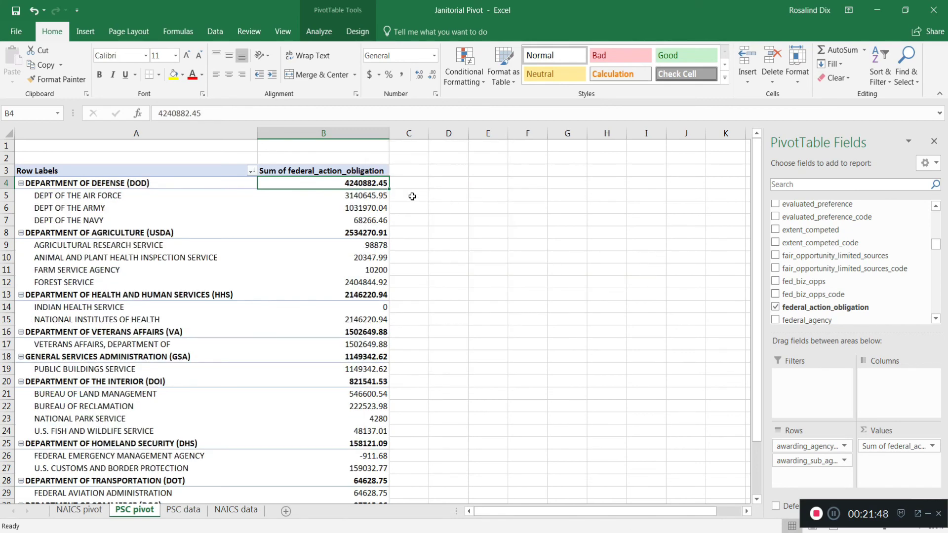
Sort the sub-agencies within each department by summed obligations from largest to smallest.
{"action": "mouse_move", "coordinate": [362, 195]}
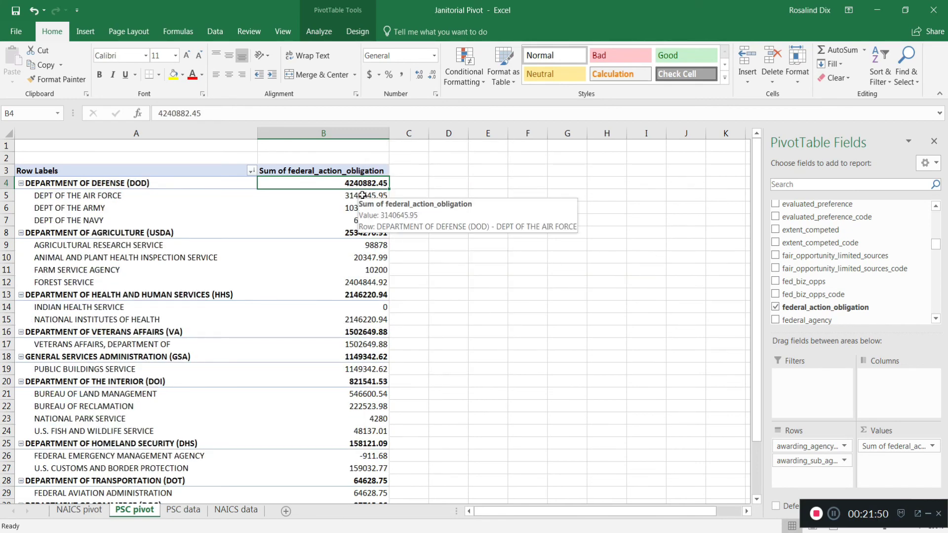
{"action": "left_click_drag", "start_coordinate": [362, 196], "coordinate": [357, 217]}
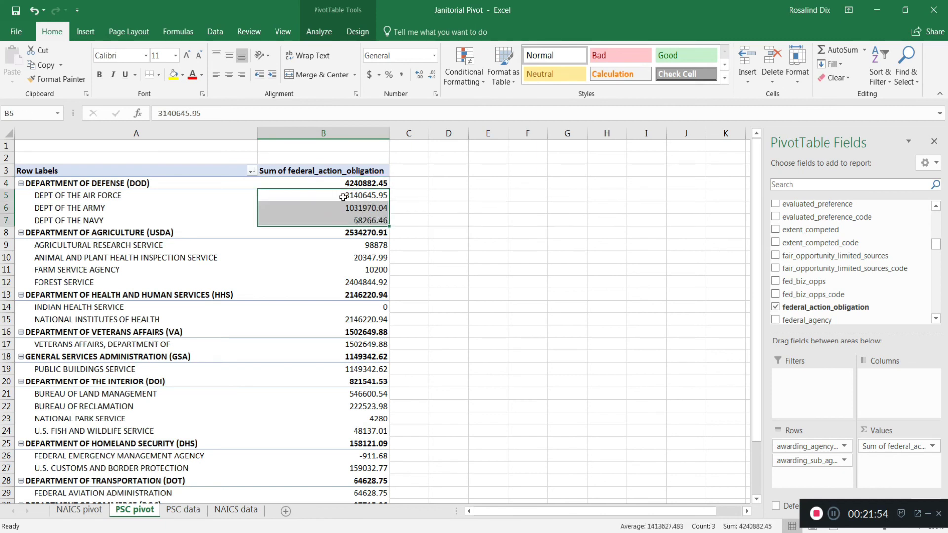
{"action": "mouse_move", "coordinate": [360, 218]}
{"action": "left_click", "coordinate": [883, 81]}
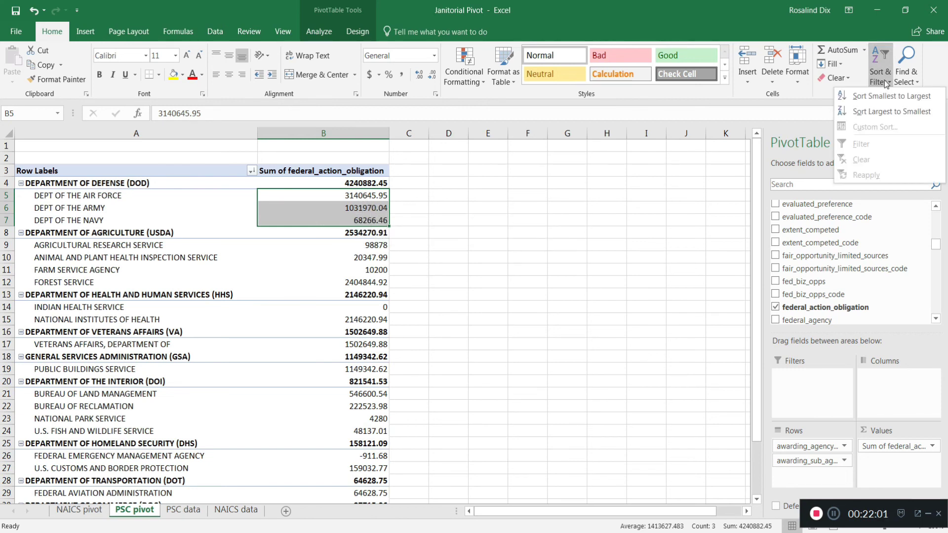
{"action": "left_click", "coordinate": [879, 112]}
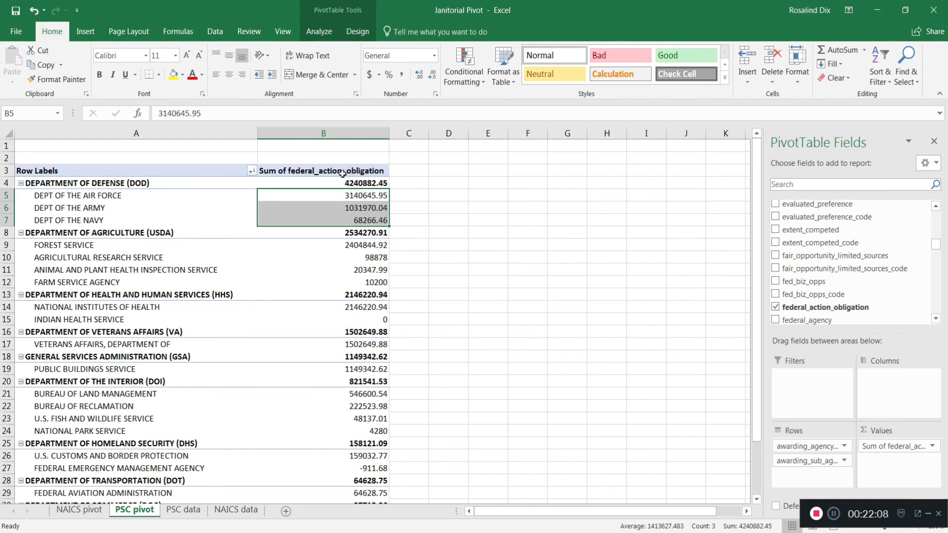
Format column B with the obligation sums as Currency with the $ symbol and two decimal places.
{"action": "left_click", "coordinate": [333, 139]}
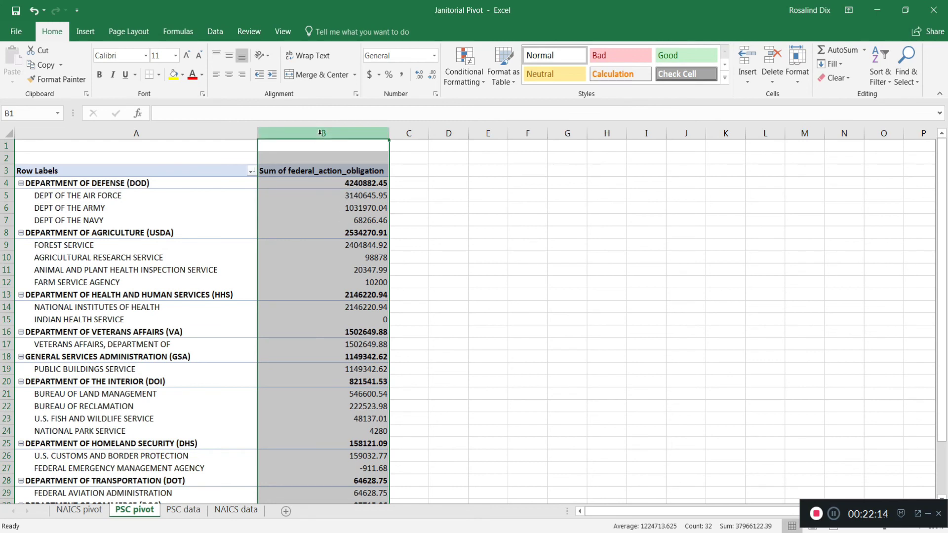
{"action": "right_click", "coordinate": [303, 257]}
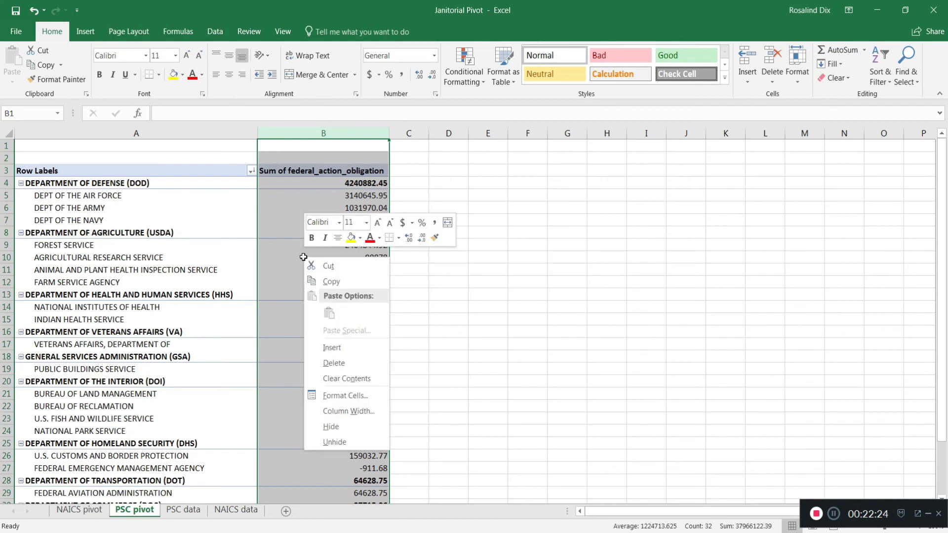
{"action": "left_click", "coordinate": [345, 396]}
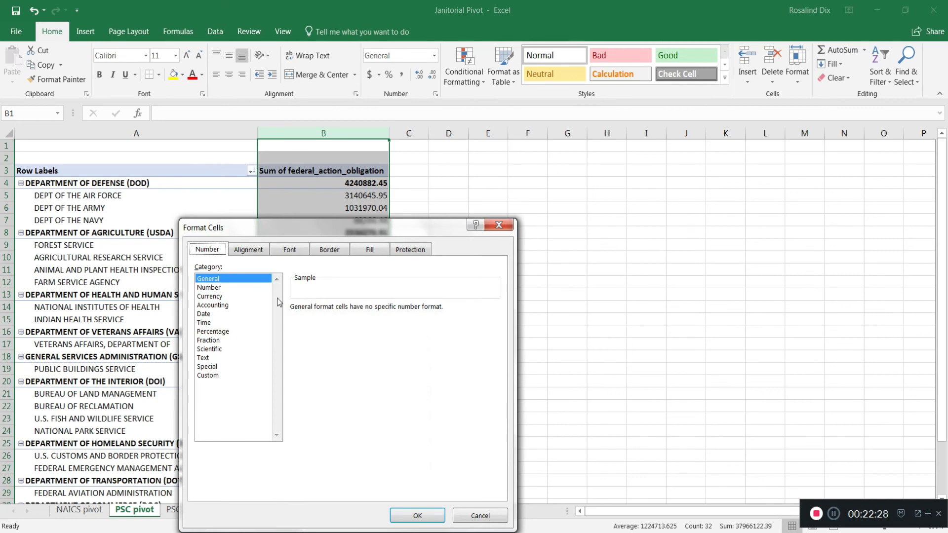
{"action": "left_click", "coordinate": [211, 296]}
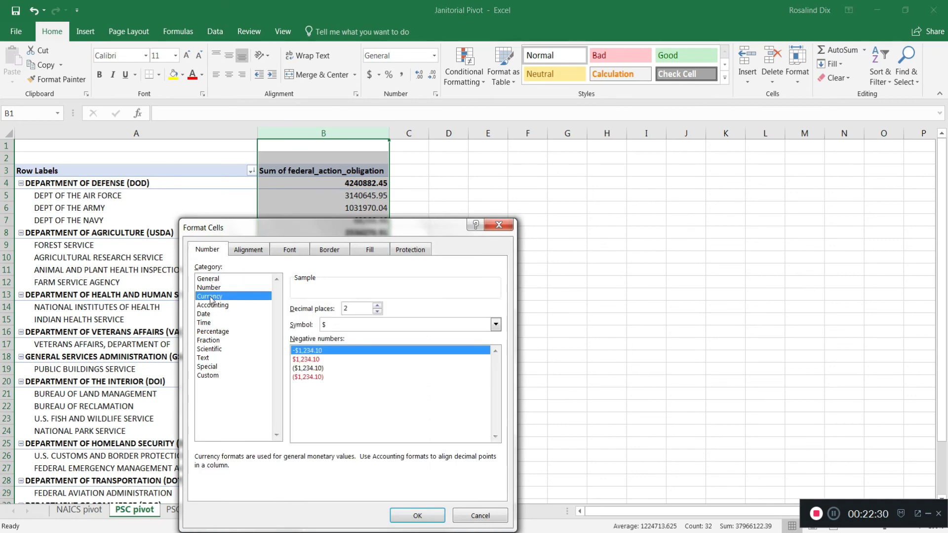
{"action": "left_click", "coordinate": [417, 515]}
{"action": "left_click", "coordinate": [331, 283]}
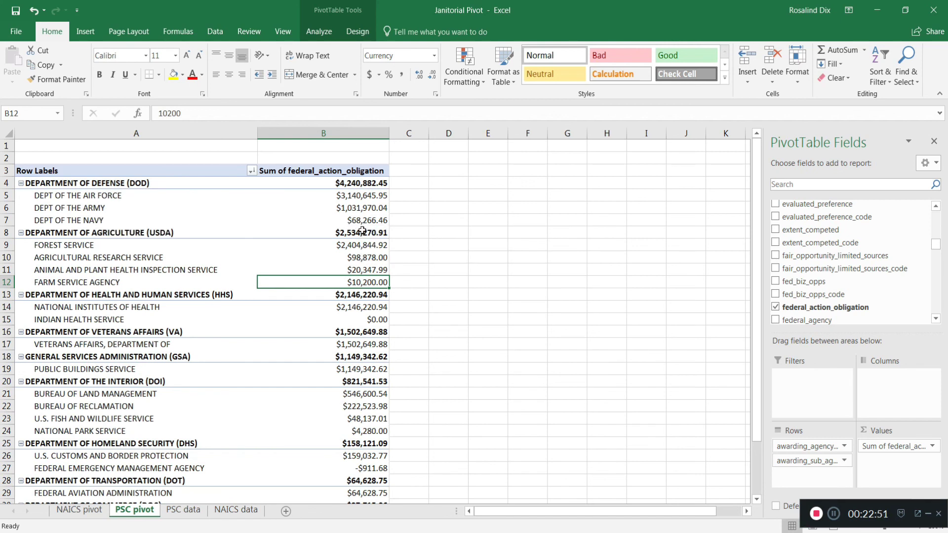
Compare agency and sub-agency obligations on the PSC pivot sheet with those on the NAICS pivot sheet.
{"action": "mouse_move", "coordinate": [383, 221]}
{"action": "mouse_move", "coordinate": [103, 221]}
{"action": "mouse_move", "coordinate": [269, 221]}
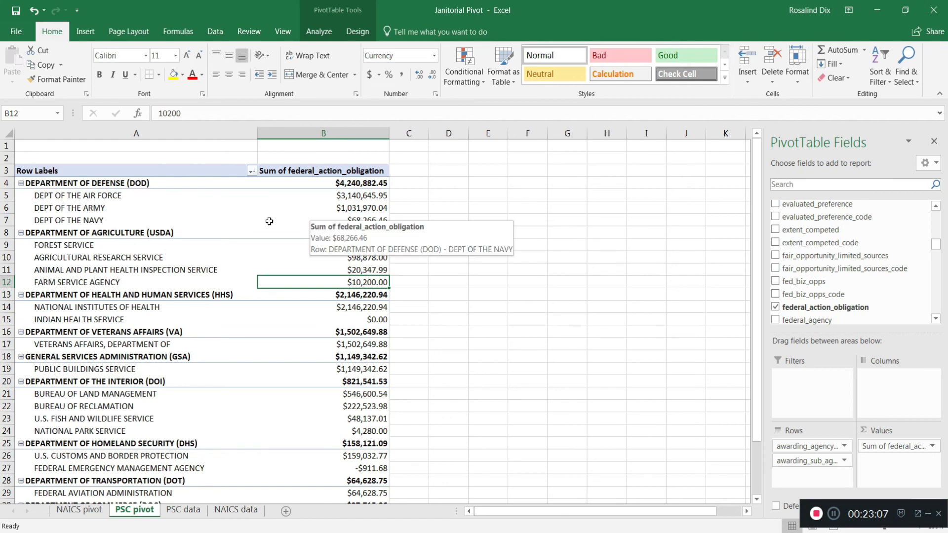
{"action": "mouse_move", "coordinate": [349, 226]}
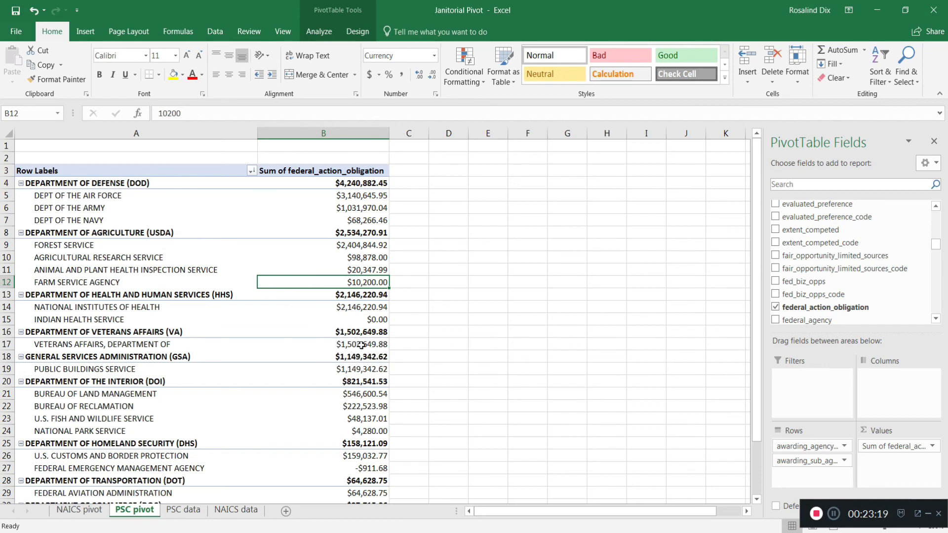
{"action": "left_click", "coordinate": [92, 510]}
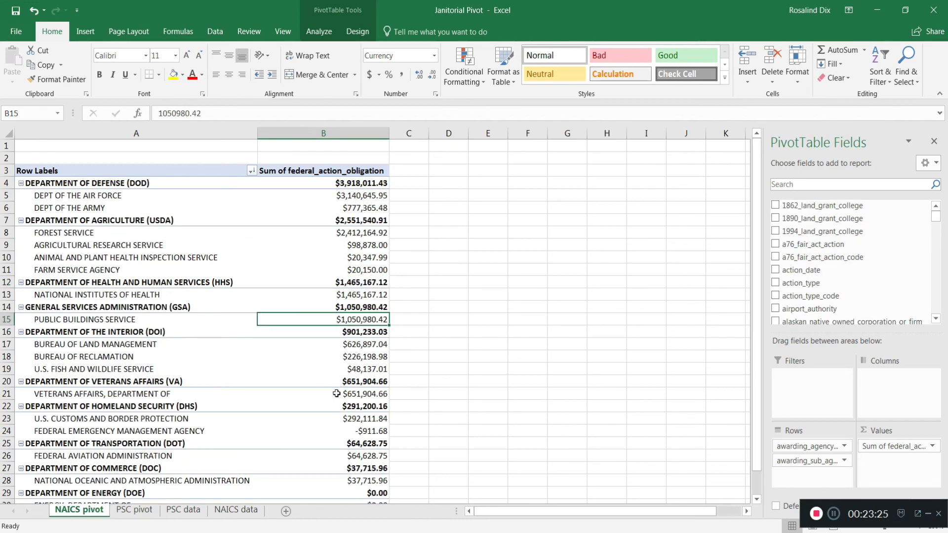
{"action": "left_click", "coordinate": [187, 515]}
{"action": "left_click", "coordinate": [148, 511]}
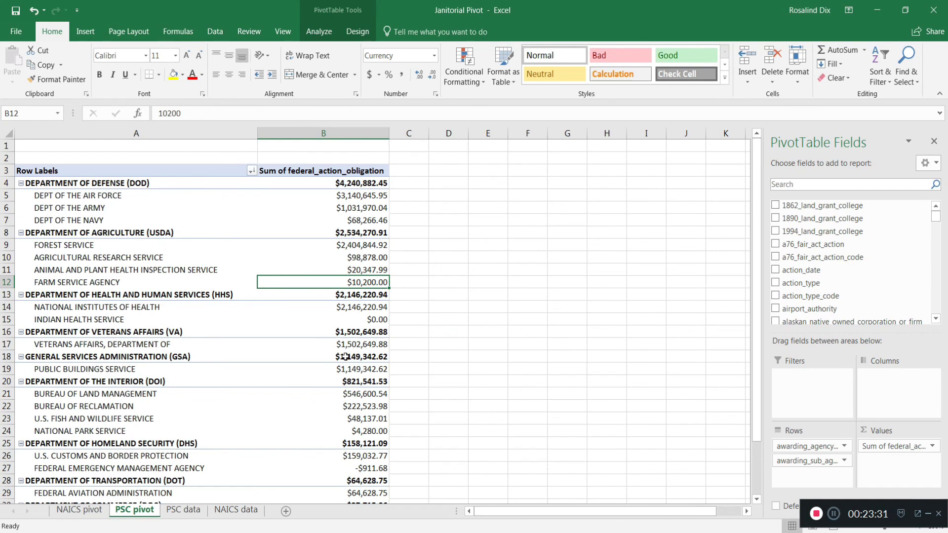
{"action": "mouse_move", "coordinate": [345, 331]}
{"action": "mouse_move", "coordinate": [355, 417]}
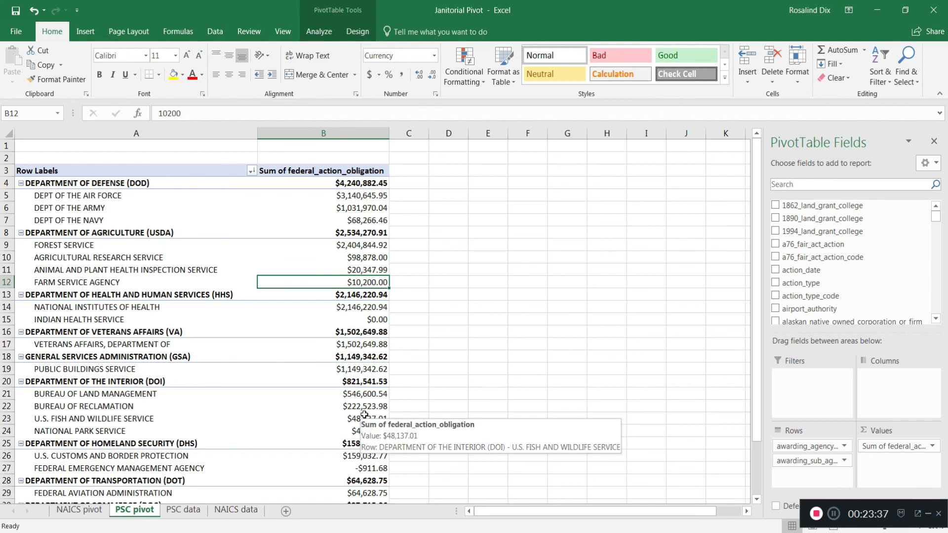